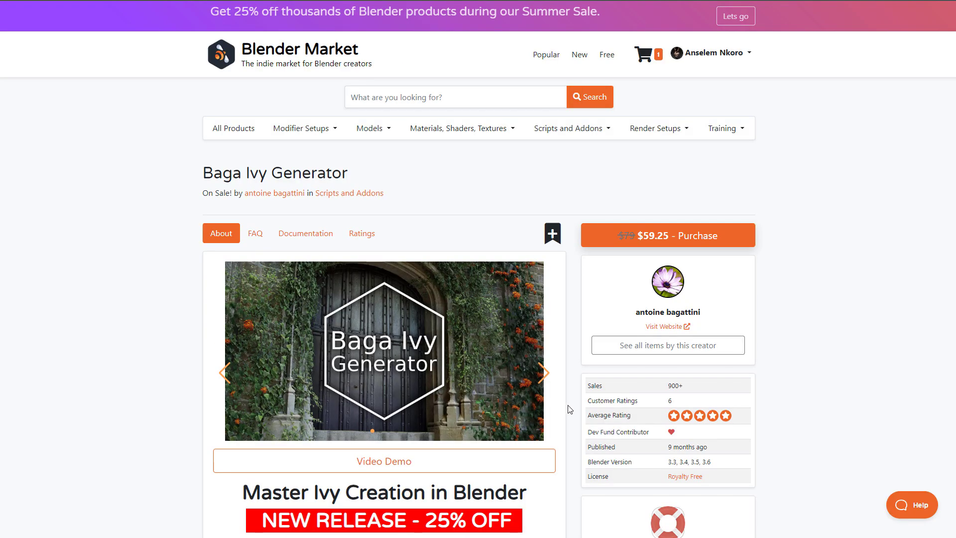
scroll(570, 409, down, 2)
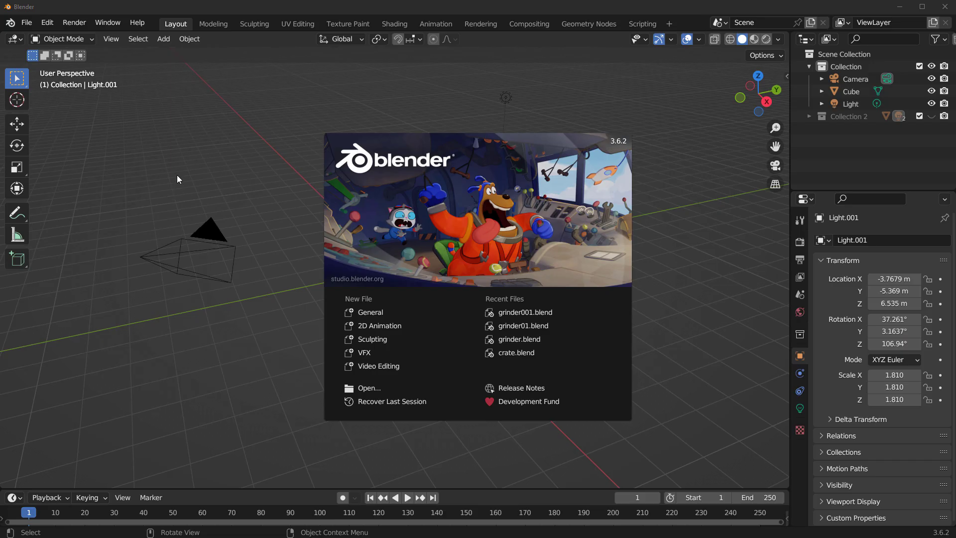
- Install the Baga Ivy Generator add-on from Baga_Ivy_Generator_2.0.1.zip in the preferences and enable it
click(204, 199)
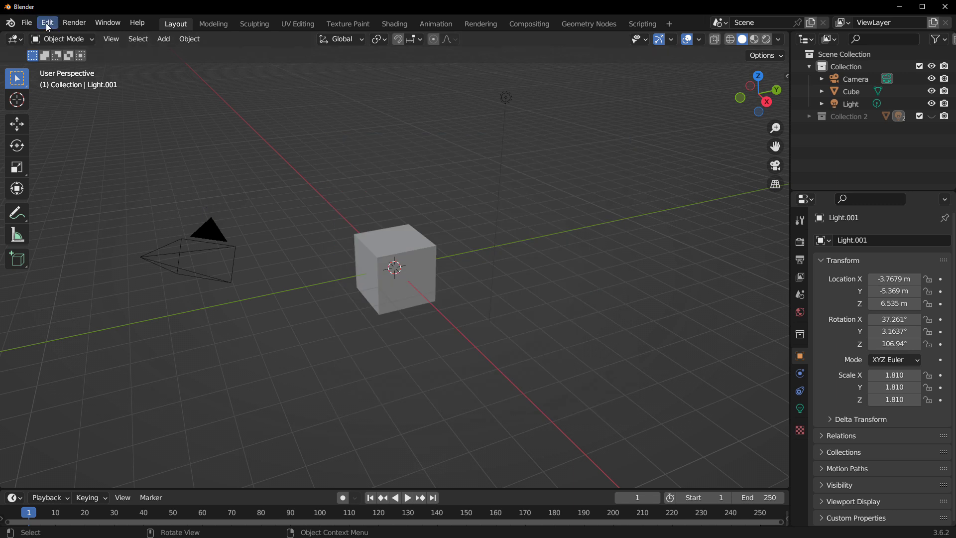
click(47, 23)
click(83, 199)
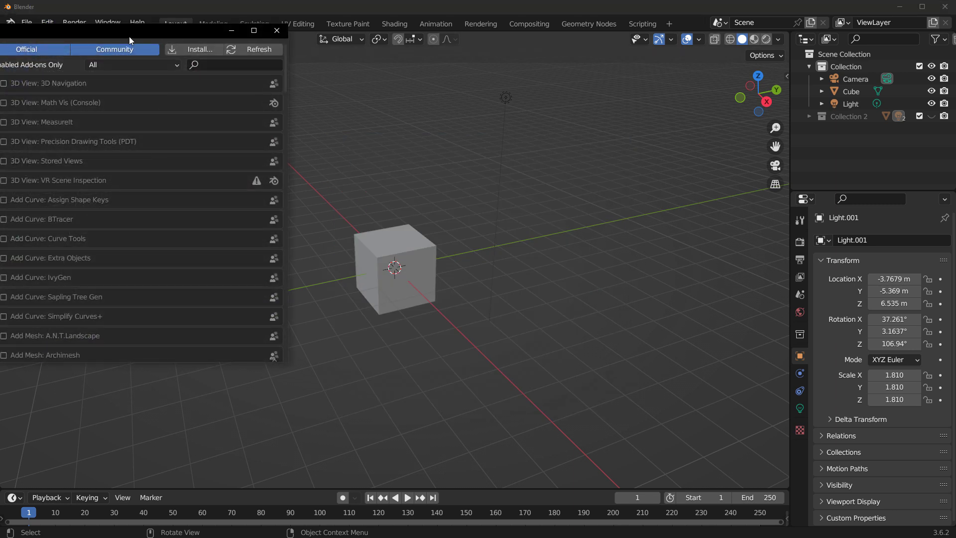
drag(128, 34, 465, 57)
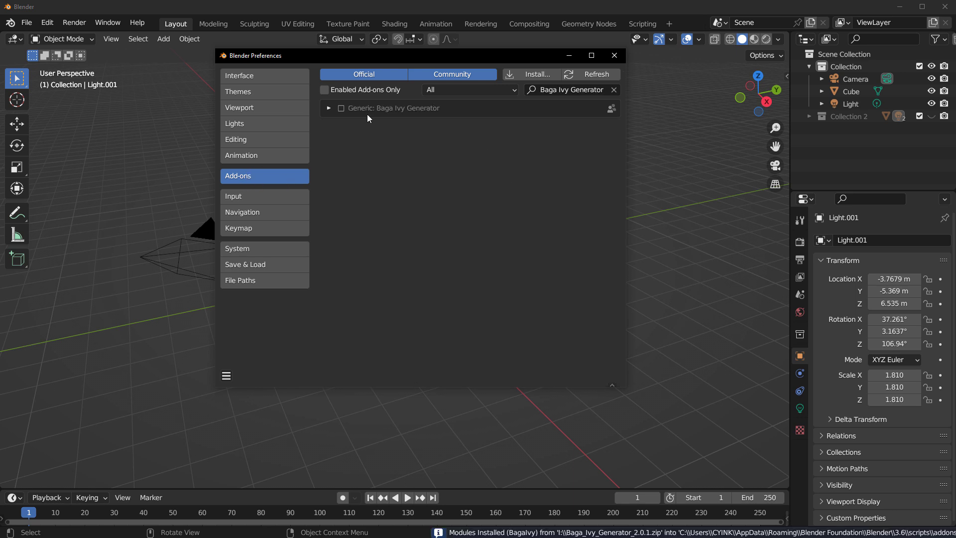
click(341, 108)
- Install BagaIvy's assets as an asset library from the add-on's preferences, then save and close the preferences
click(328, 109)
click(483, 217)
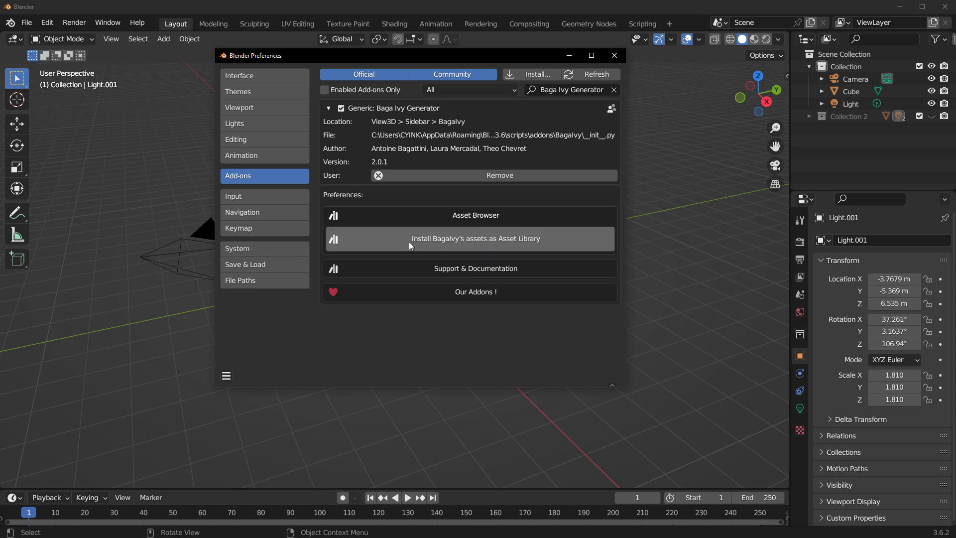
click(501, 243)
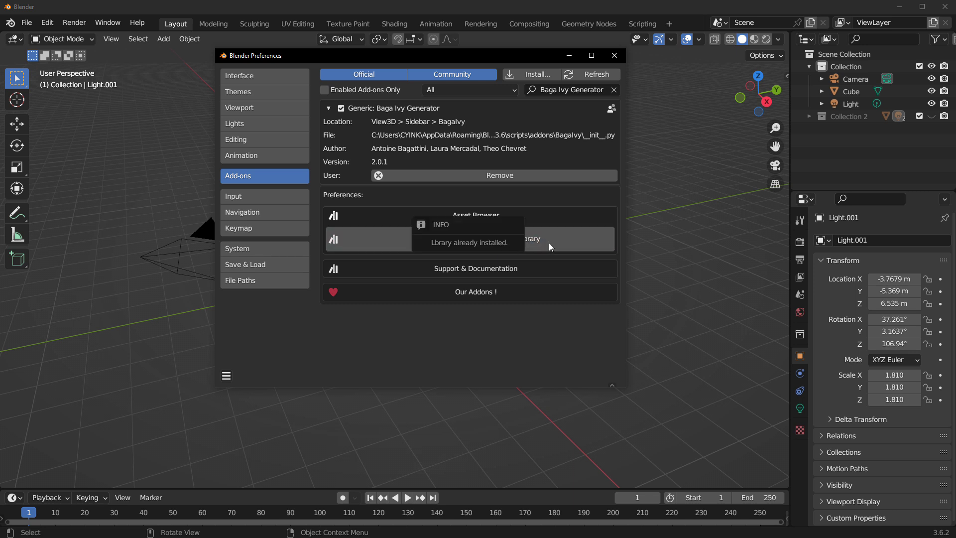
click(226, 377)
click(277, 343)
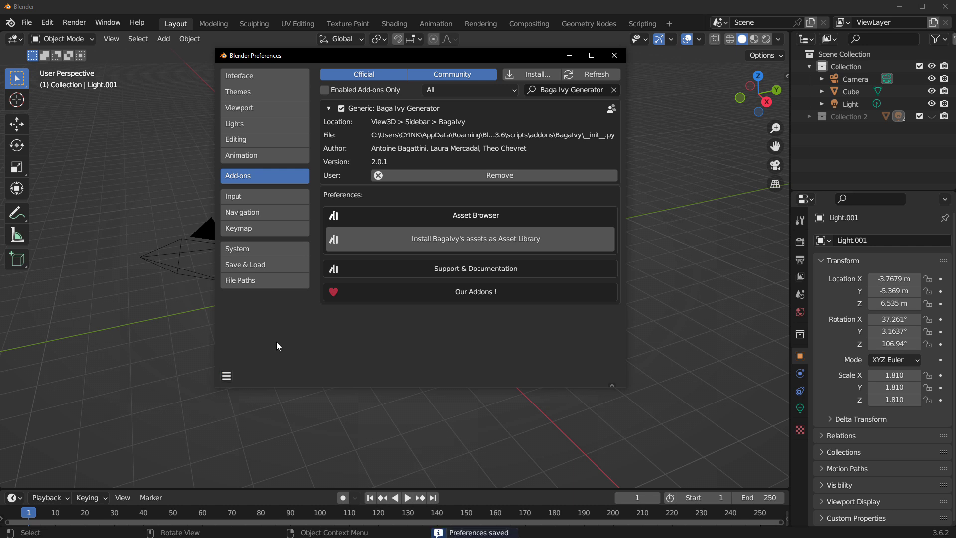
click(614, 56)
- Split the 3D viewport vertically and turn the new area into an Asset Browser
drag(4, 488, 344, 448)
click(15, 39)
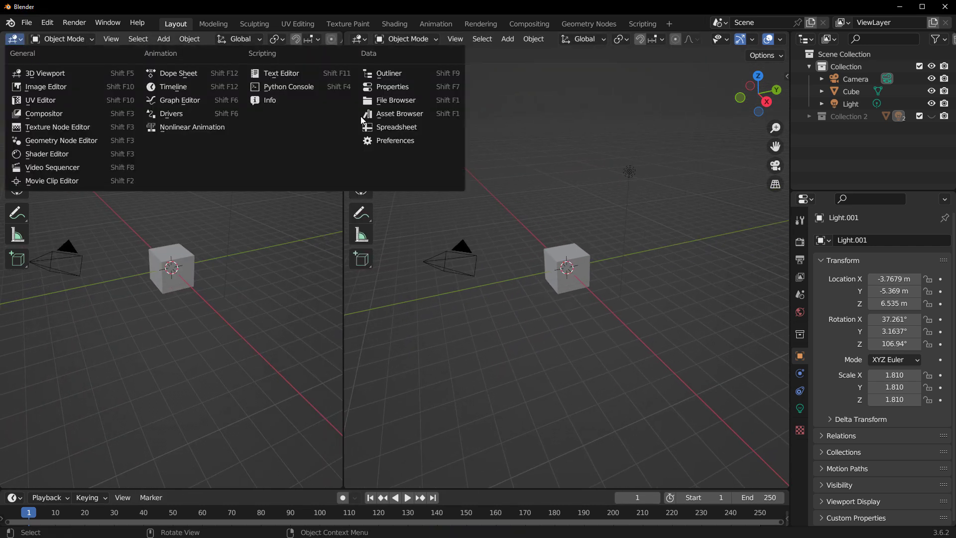
click(393, 118)
- Show the Presets catalog of the BagaIvy Generator library in the Asset Browser
click(59, 58)
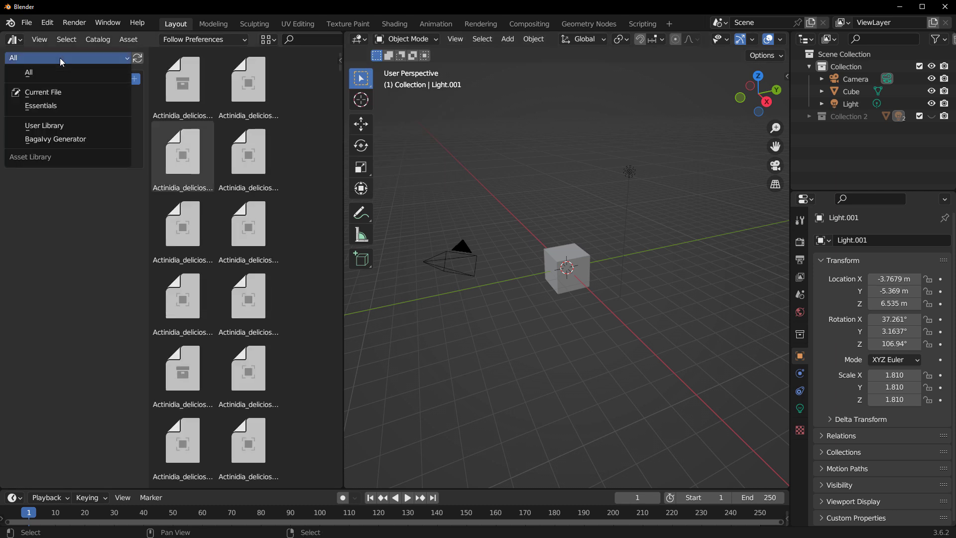
click(74, 140)
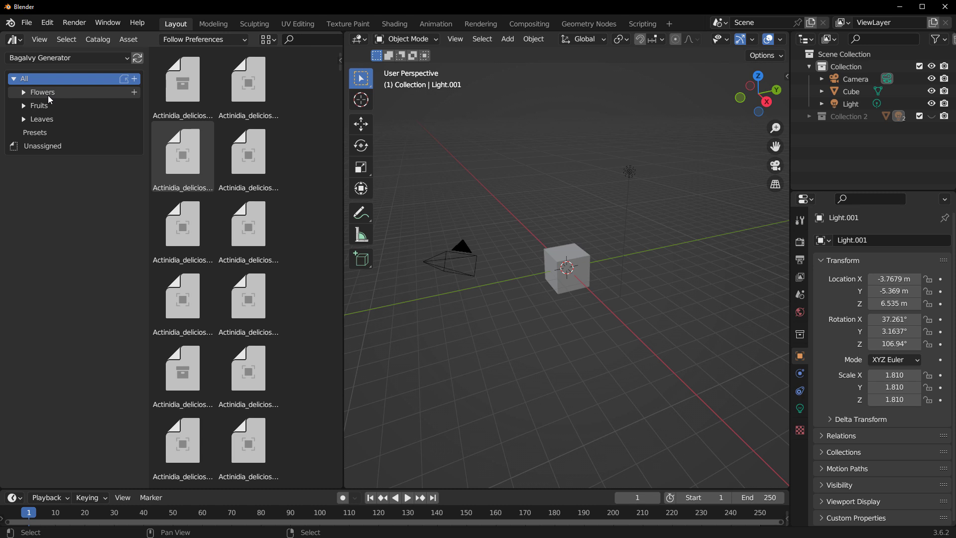
click(56, 132)
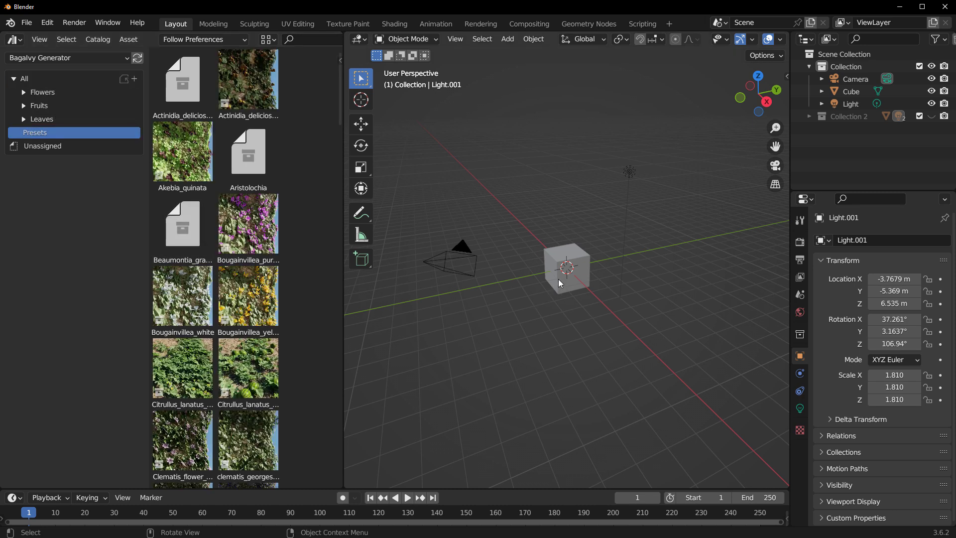
- Add a new ivy to the default cube in Accurate mode using the Citrullus Lanatus Fruit preset
scroll(557, 281, up, 6)
click(542, 322)
key(n)
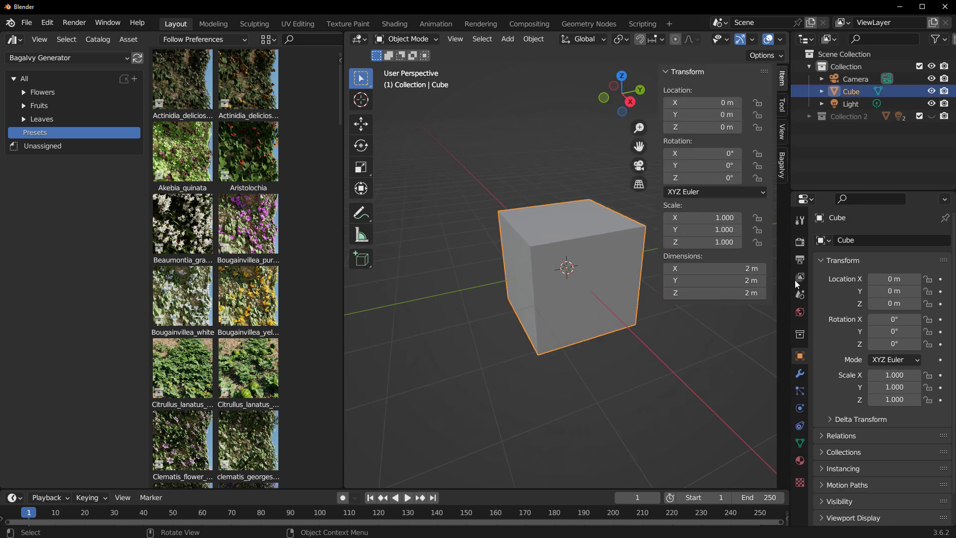
click(783, 172)
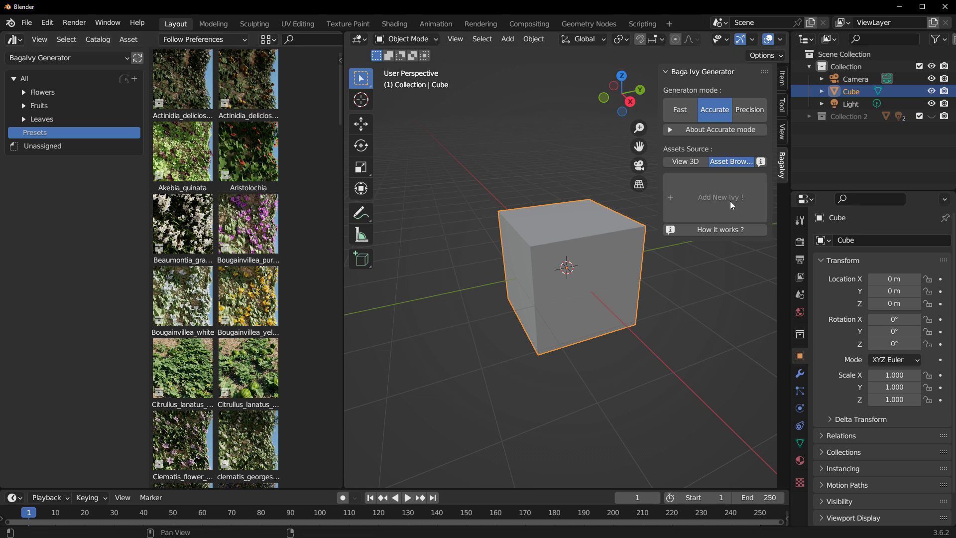
click(243, 358)
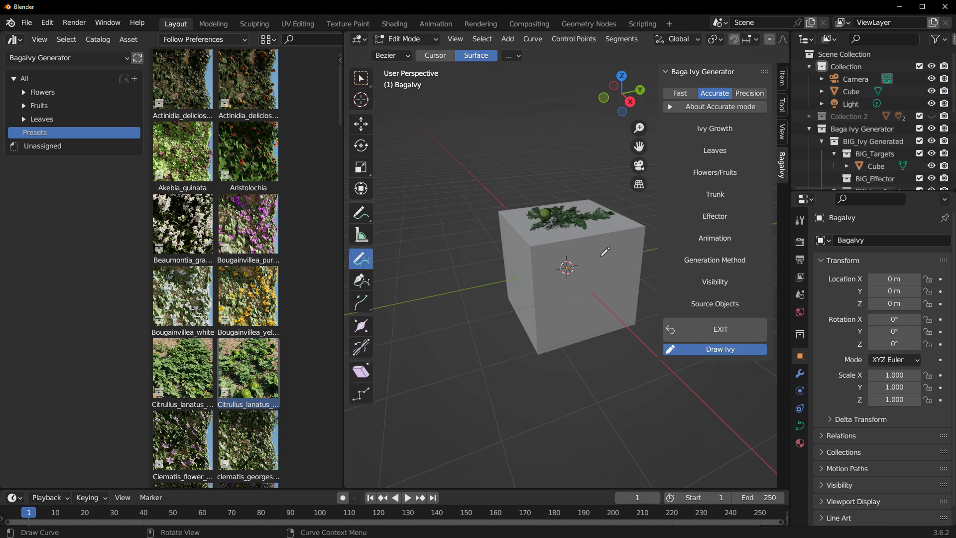
- Draw four ivy strokes running down over the top edges and side faces of the cube
middle_drag(559, 280, 599, 262)
drag(551, 219, 538, 313)
middle_drag(610, 272, 573, 264)
drag(576, 263, 577, 321)
middle_drag(592, 298, 523, 293)
drag(587, 220, 573, 352)
middle_drag(574, 298, 515, 281)
drag(564, 200, 570, 314)
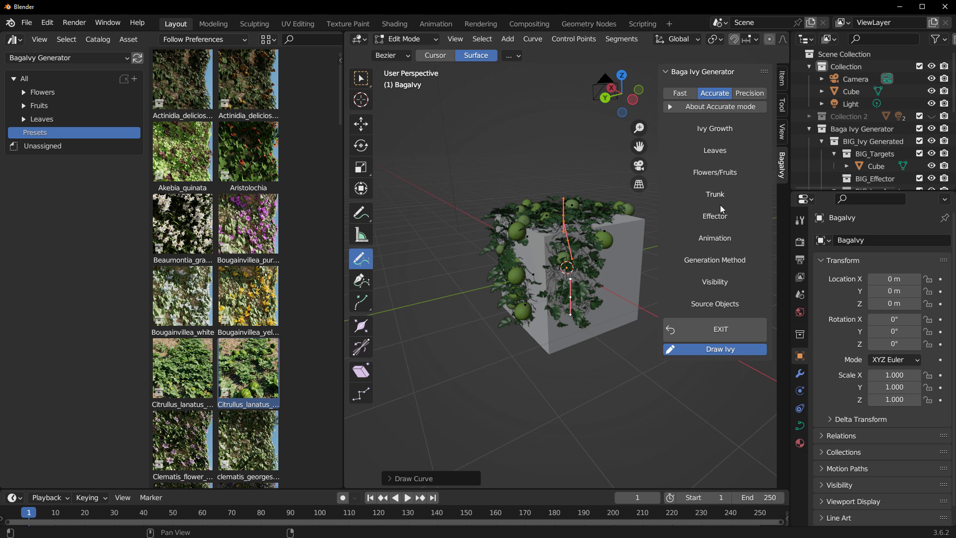
- Look through the ivy's Ivy Growth, Leaves and Flowers/Fruits settings
click(727, 130)
click(728, 131)
click(724, 150)
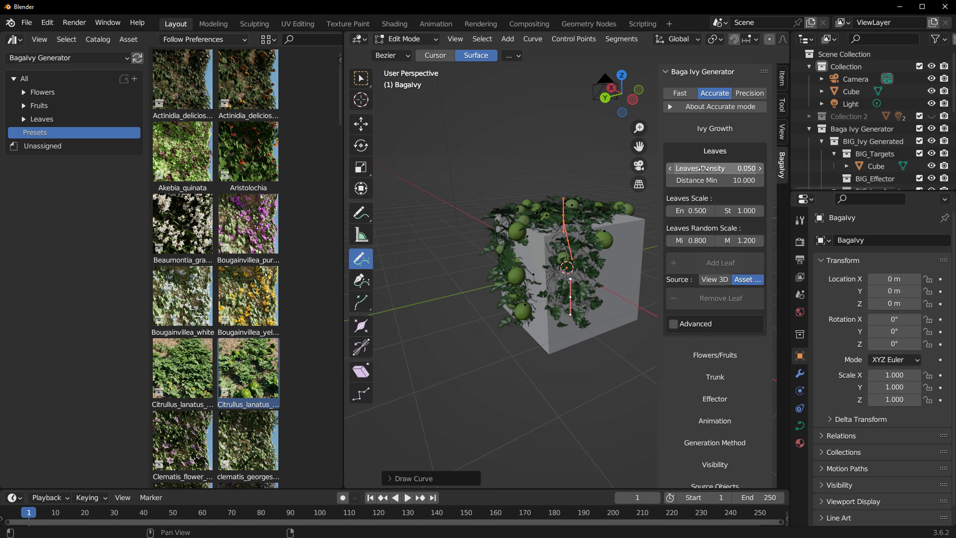
drag(699, 173, 738, 224)
click(717, 355)
- Set the Branch Radius in the ivy's Trunk settings to 1.800
click(715, 392)
scroll(570, 239, up, 8)
click(759, 224)
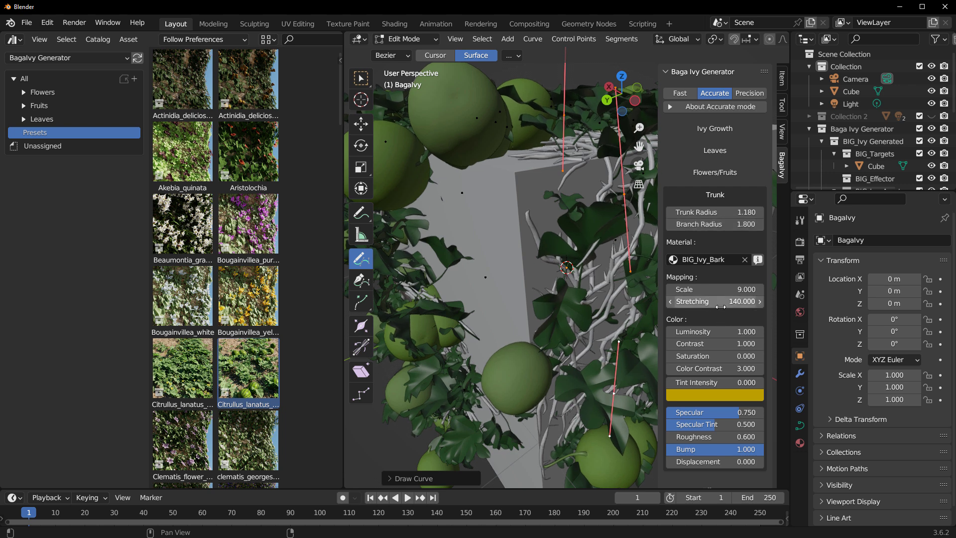
- Play the ivy's animation on the cube and examine the Effector and Animation settings
scroll(720, 304, down, 6)
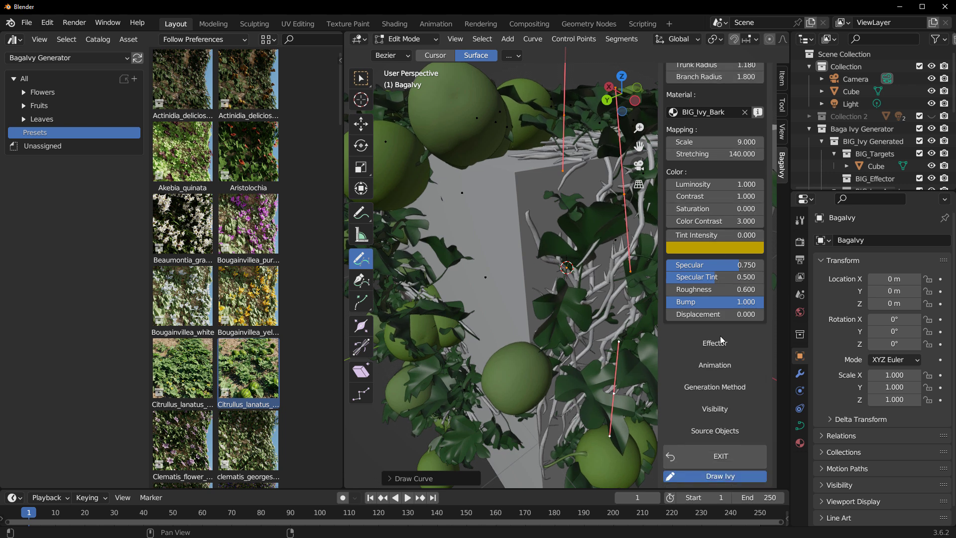
click(720, 340)
scroll(717, 333, down, 3)
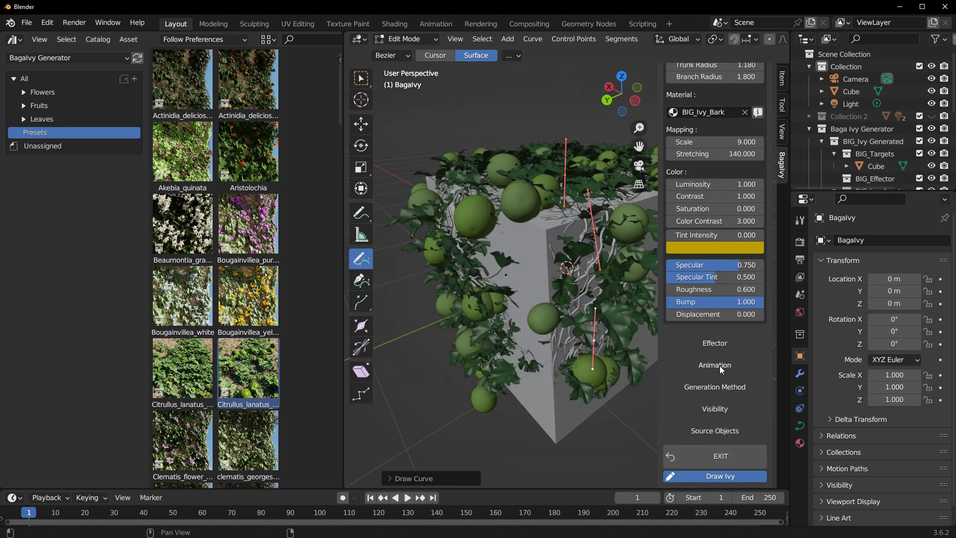
click(719, 365)
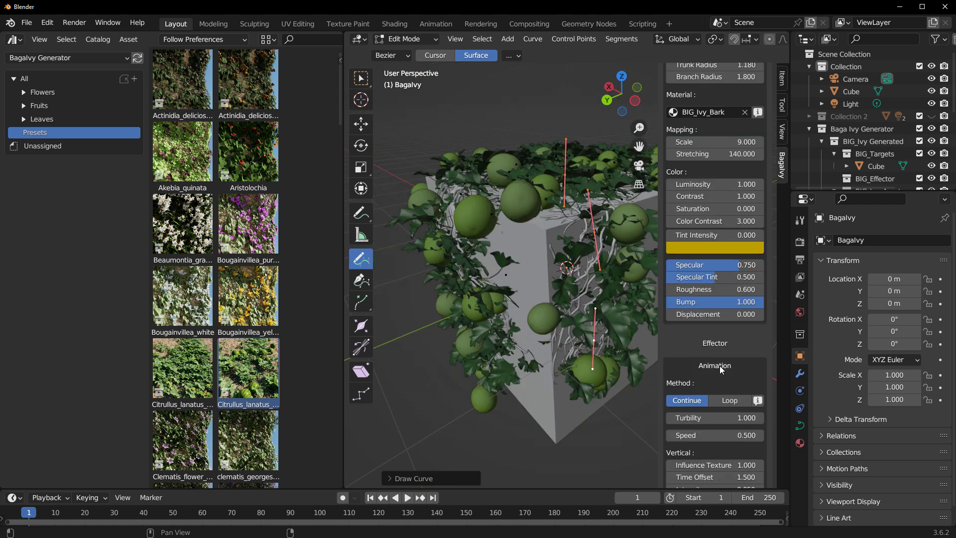
click(407, 499)
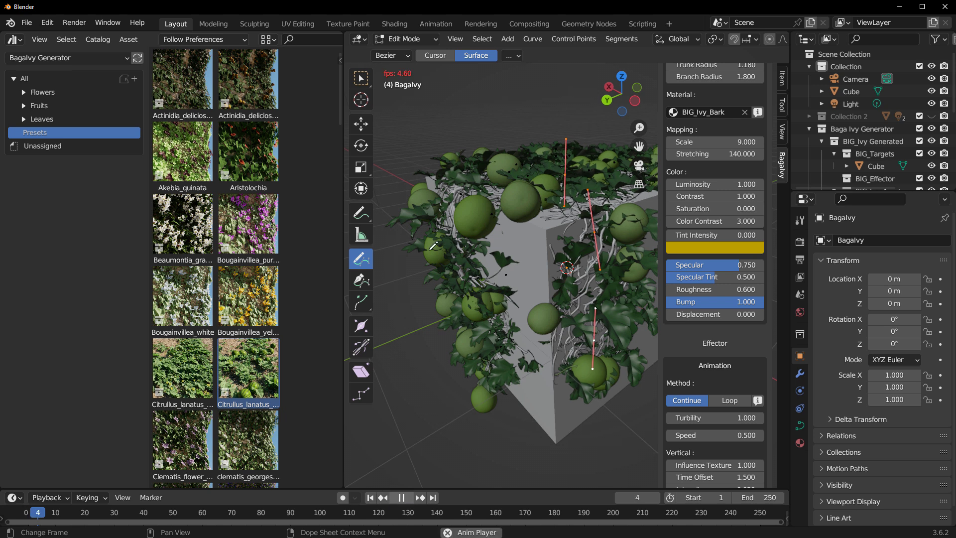
scroll(456, 280, up, 8)
scroll(456, 279, down, 8)
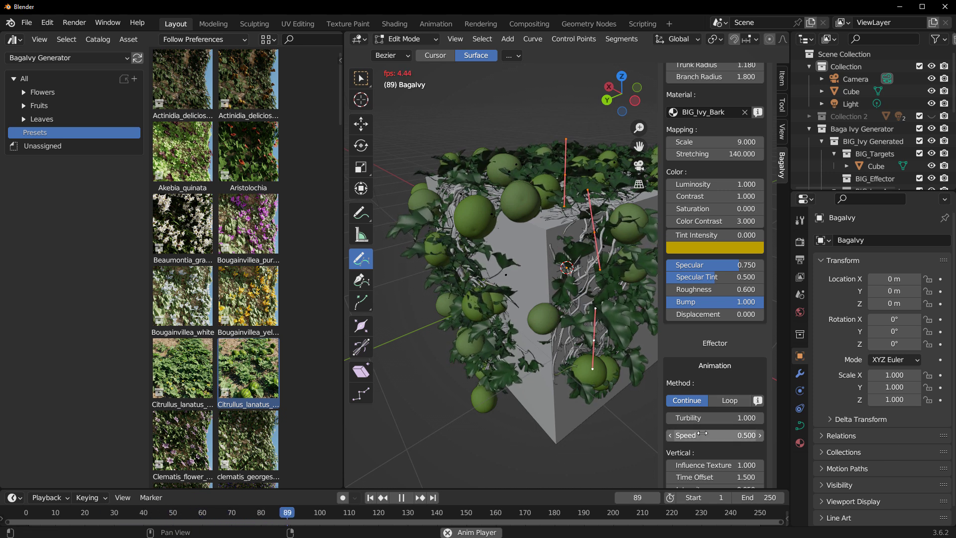
scroll(724, 407, down, 5)
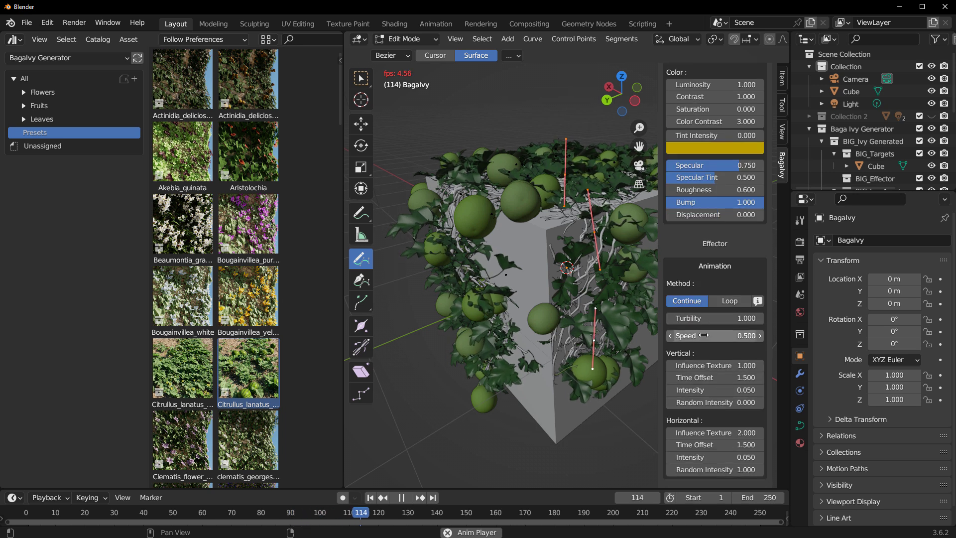
key(Escape)
- Examine the ivy's Generation Method settings and collapse the expanded setting groups
scroll(712, 349, down, 3)
click(711, 432)
click(724, 330)
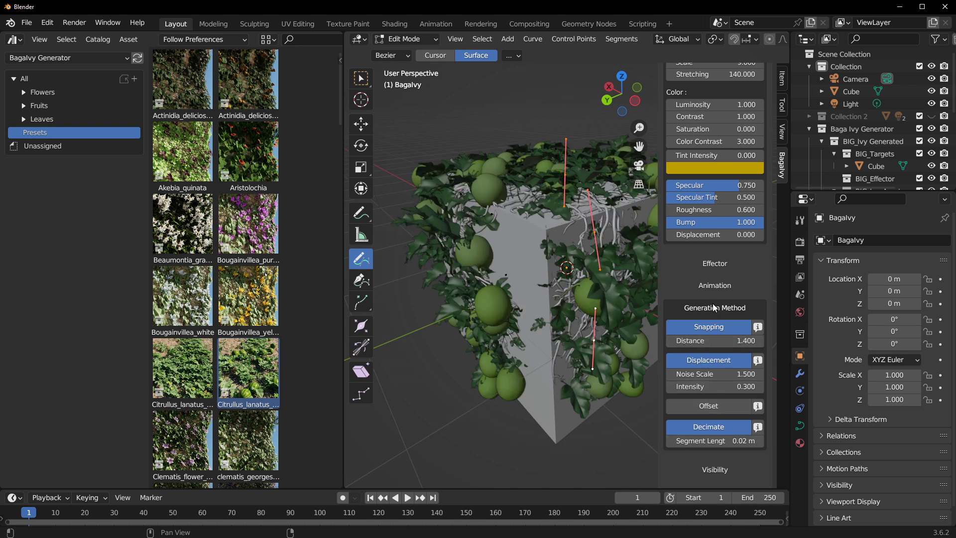
scroll(715, 296, up, 10)
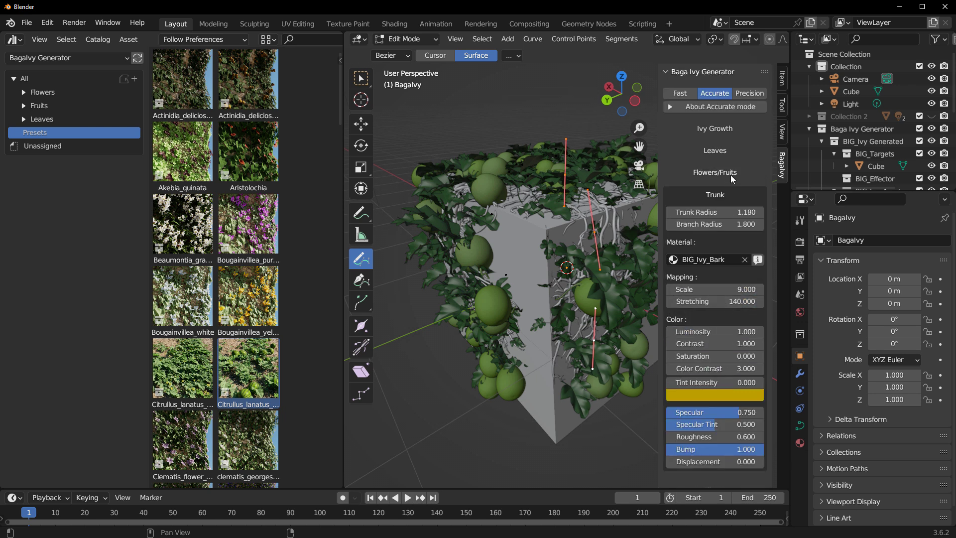
click(728, 194)
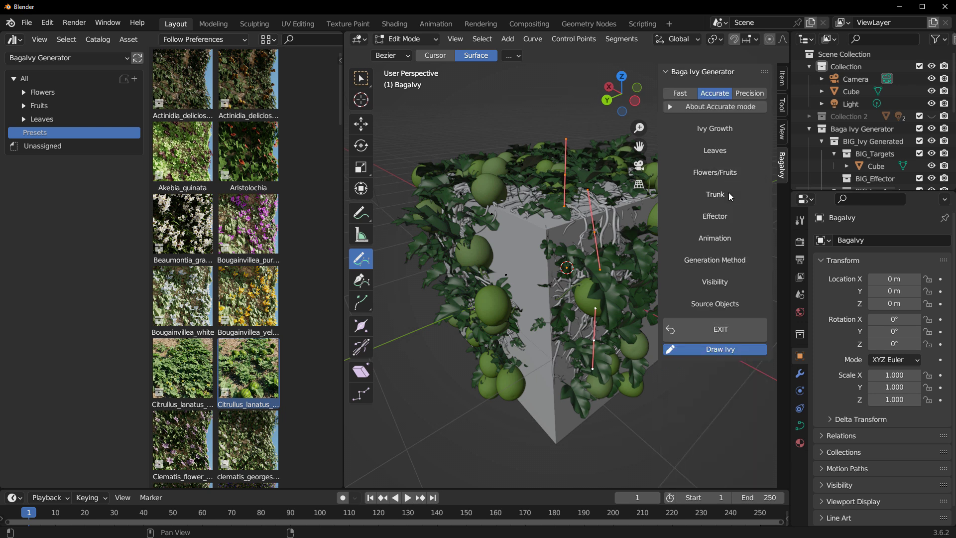
- Exit ivy draw mode and delete the selected ivy from the cube
click(720, 331)
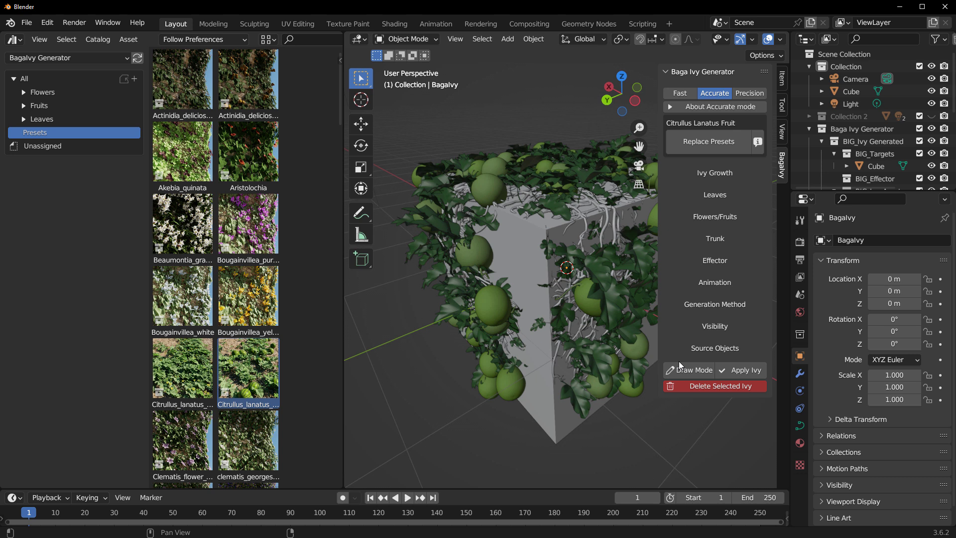
click(727, 388)
click(701, 427)
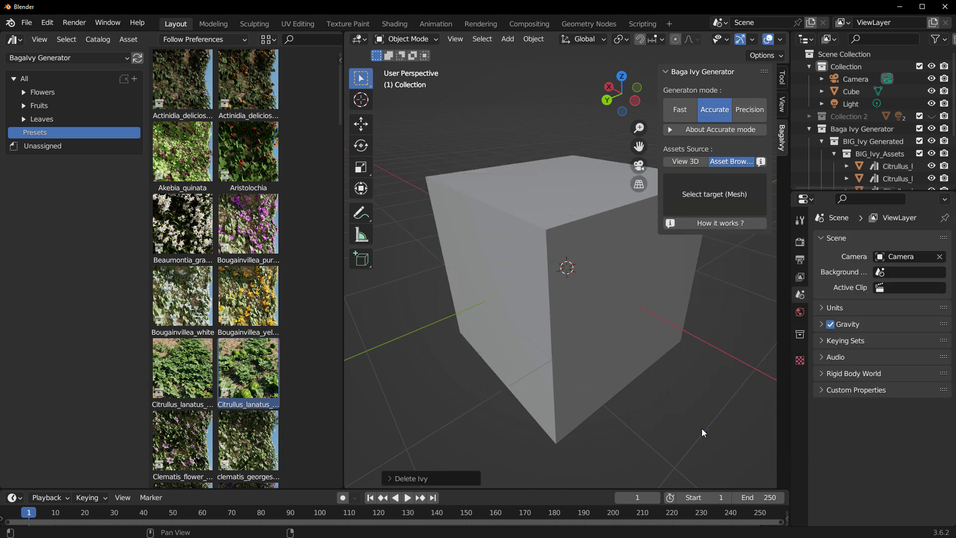
- Delete the Baga Ivy Generator collection together with its whole hierarchy
click(812, 129)
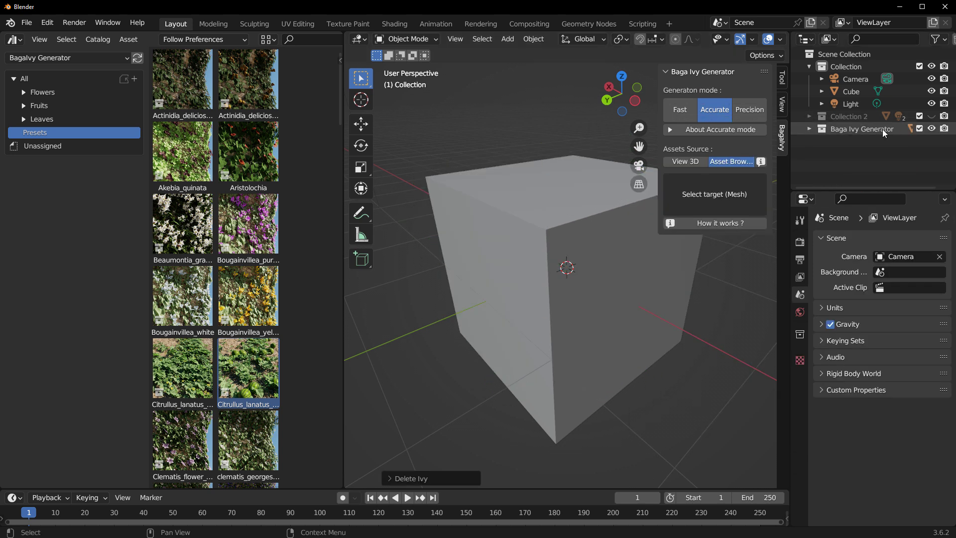
click(858, 131)
right_click(859, 131)
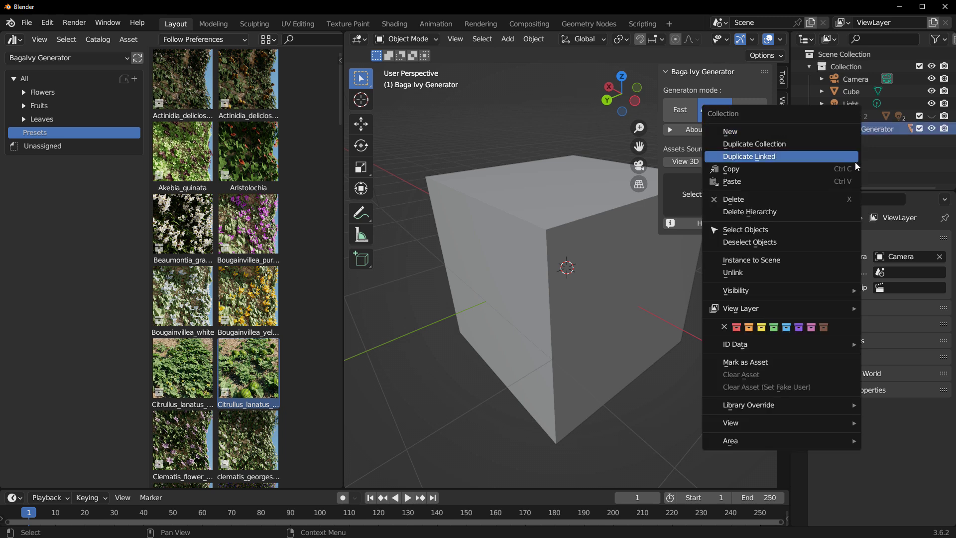
click(781, 213)
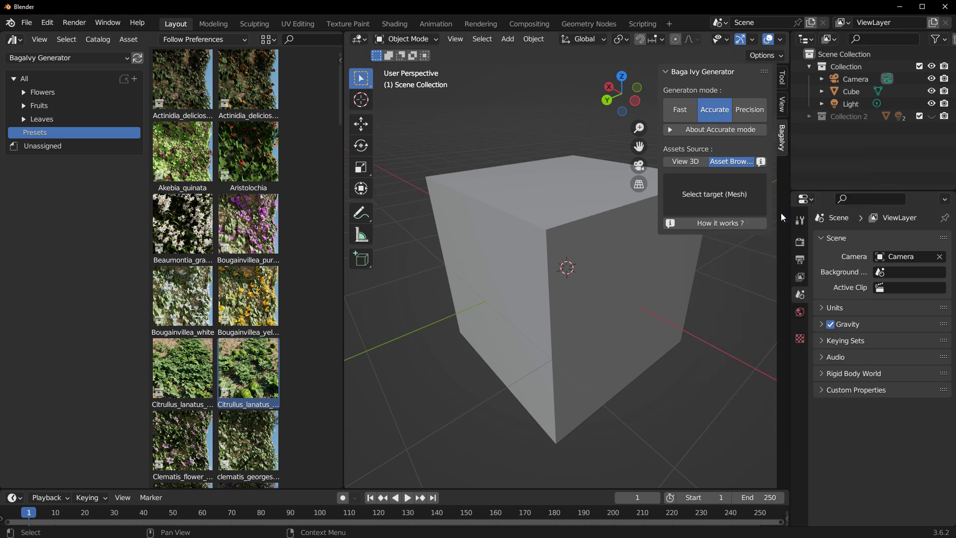
- Hide the default cube and unhide Collection 2 in the scene
click(578, 238)
key(h)
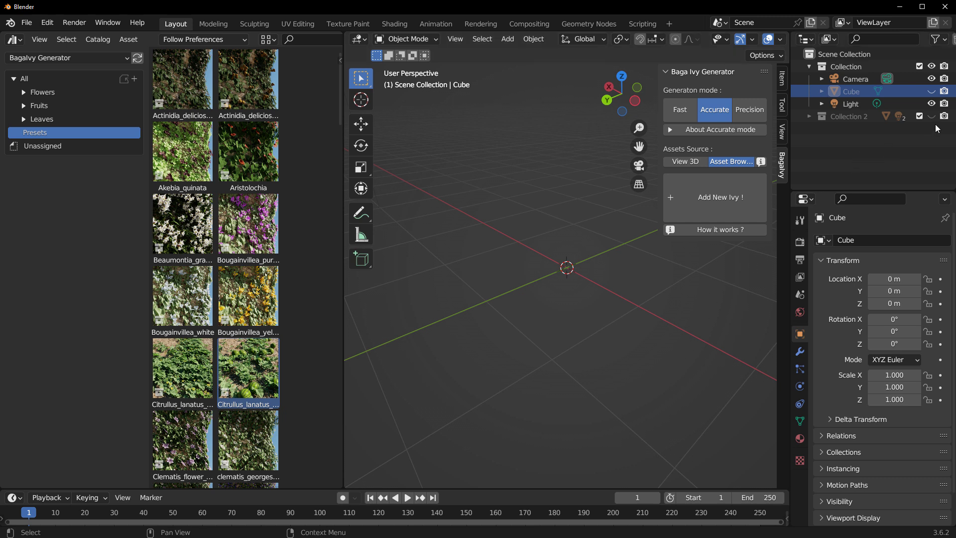
click(932, 116)
- Inspect the goat statue from the front and select its mesh, mesh2a_low
scroll(577, 327, down, 5)
middle_drag(662, 323, 435, 296)
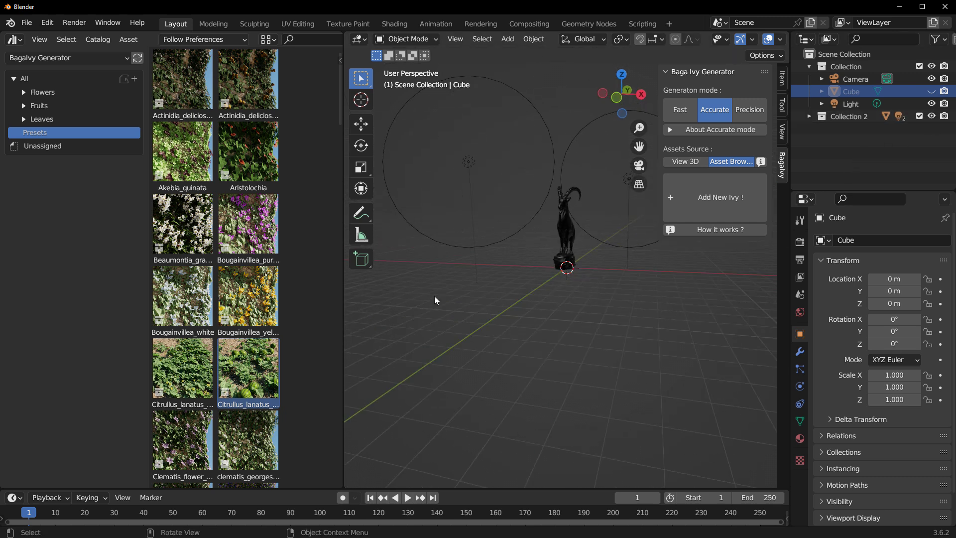
scroll(576, 204, up, 2)
scroll(593, 233, up, 3)
shift+middle_drag(583, 275, 594, 377)
mouse_move(594, 377)
middle_down()
mouse_move(518, 368)
mouse_move(575, 374)
middle_up()
scroll(578, 322, up, 2)
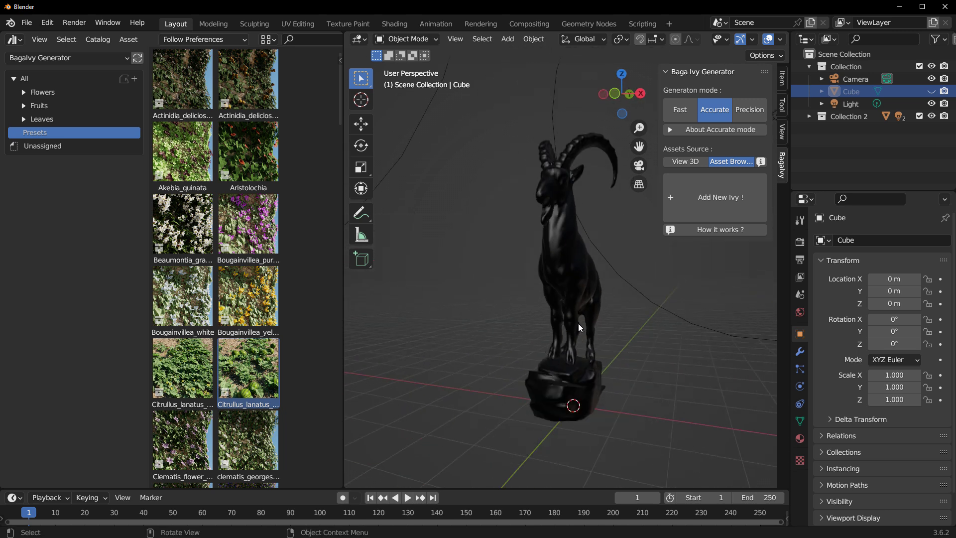
scroll(578, 322, up, 1)
scroll(575, 283, down, 4)
click(576, 280)
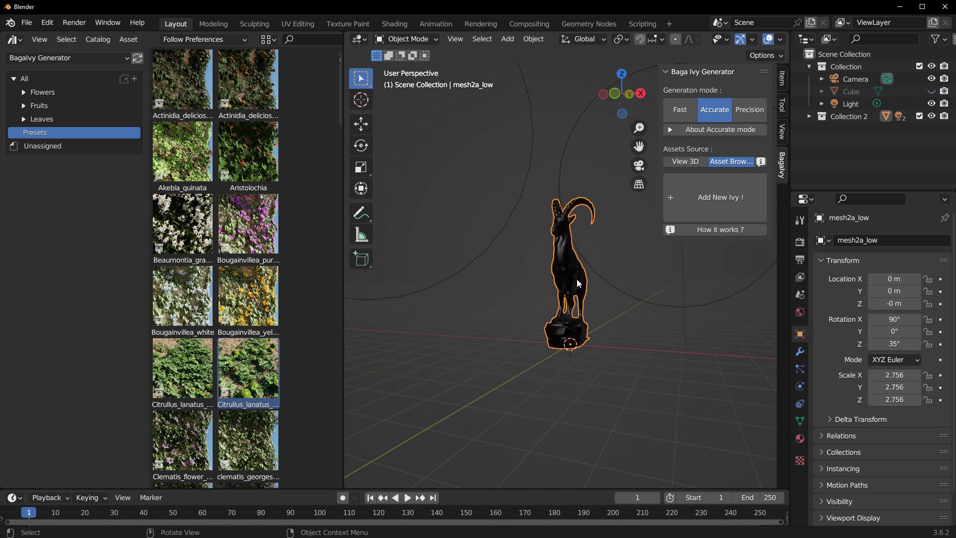
- Choose the Akebia_quinata preset and add a new ivy to the goat statue in Accurate mode
scroll(203, 295, down, 1)
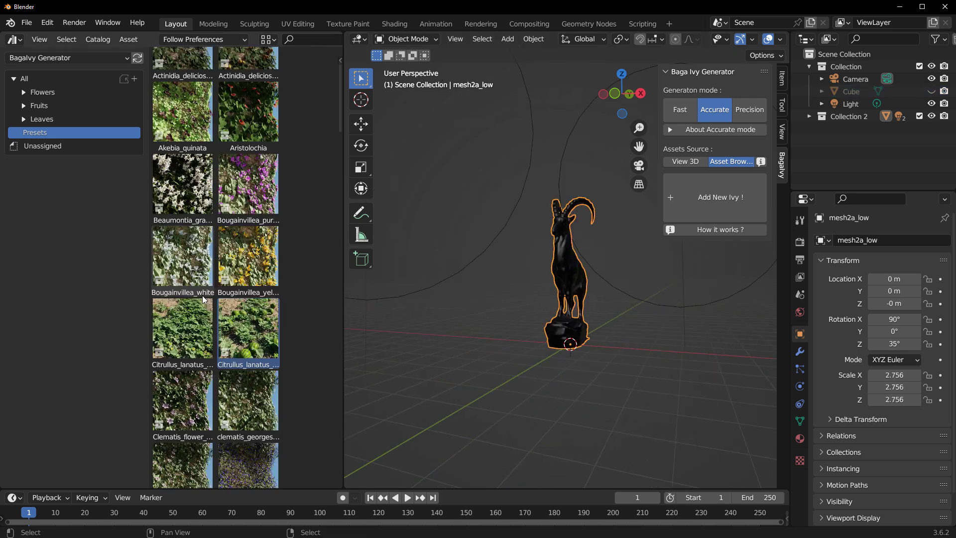
scroll(189, 338, down, 3)
scroll(224, 334, up, 4)
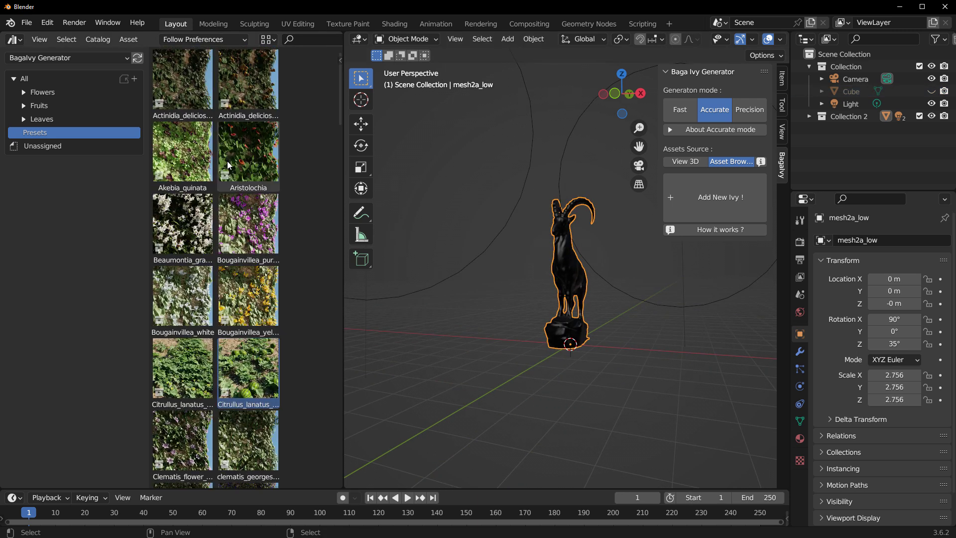
click(208, 166)
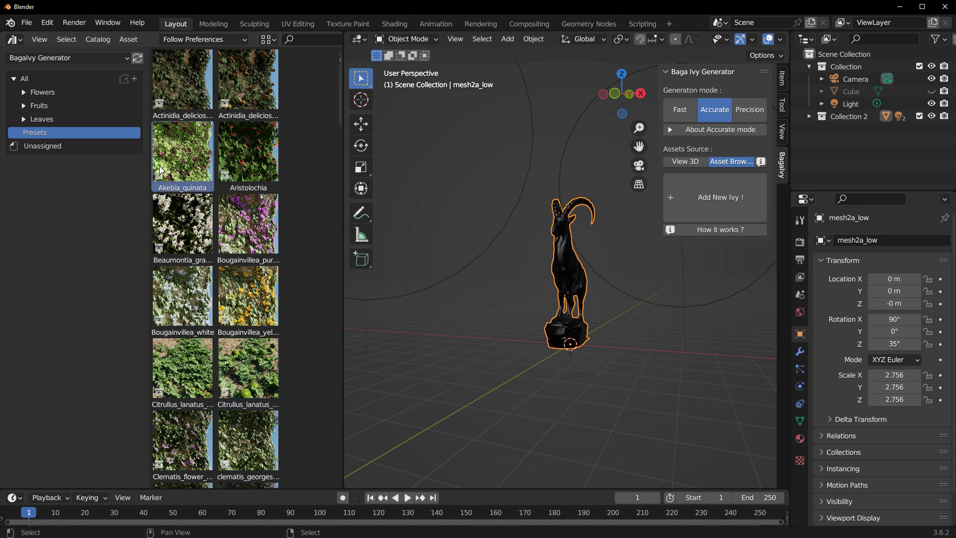
click(660, 402)
middle_drag(660, 404, 566, 393)
scroll(570, 352, up, 3)
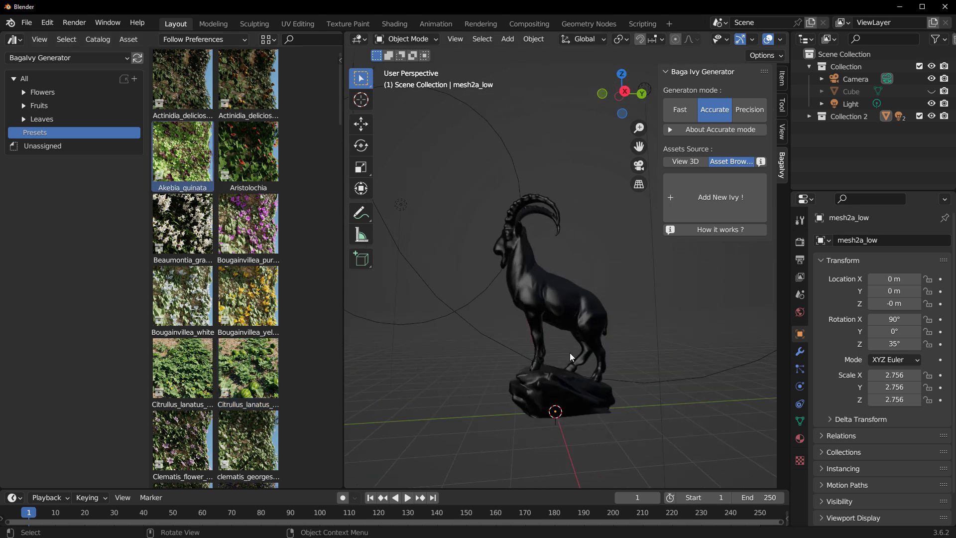
click(737, 207)
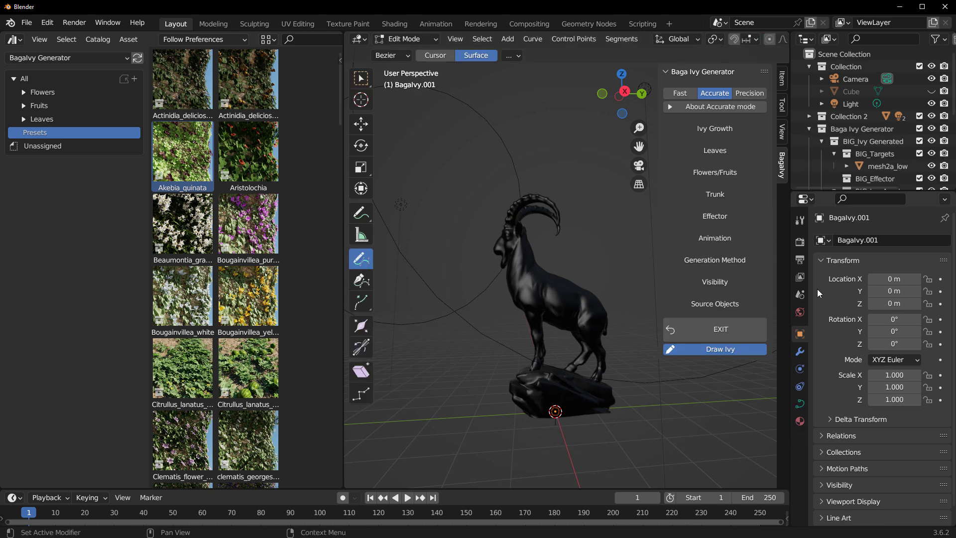
- Set the render engine to Cycles and switch the viewport to rendered shading
click(804, 240)
click(886, 241)
click(888, 287)
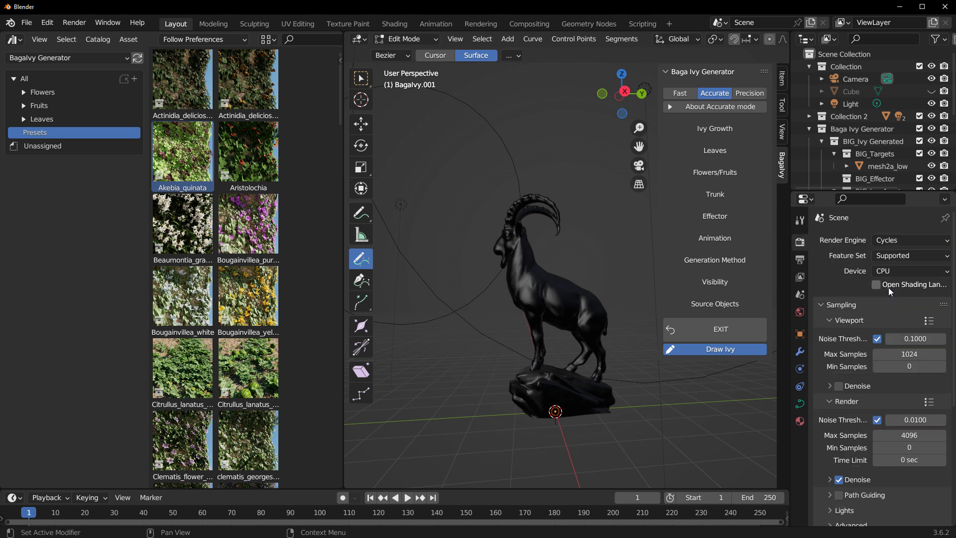
scroll(772, 37, down, 5)
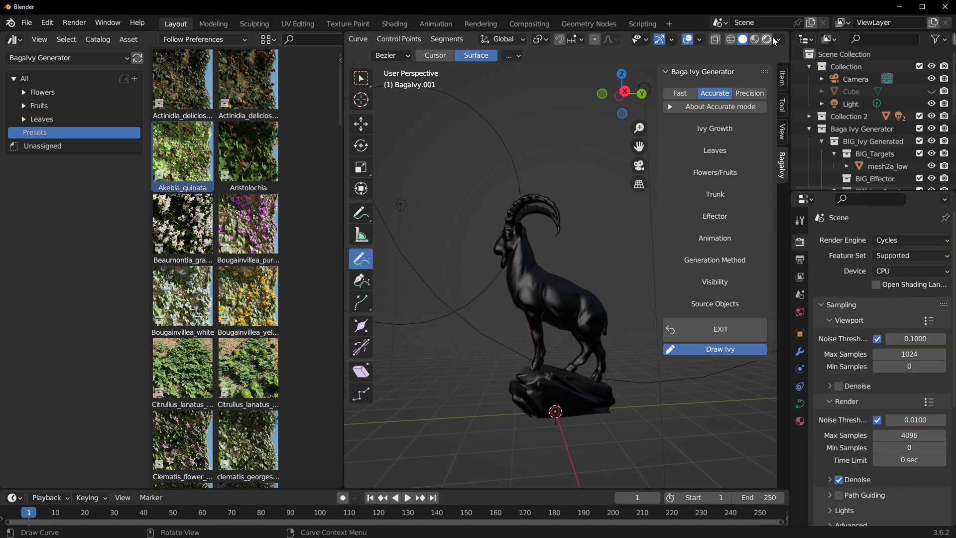
click(767, 39)
- Draw an ivy stroke with Surface projection from the rock base up the goat's hind leg, body and neck to its head
scroll(608, 365, up, 4)
mouse_move(613, 368)
middle_down()
mouse_move(697, 370)
mouse_move(629, 376)
middle_up()
mouse_move(625, 430)
mouse_down()
mouse_move(638, 344)
mouse_move(539, 268)
mouse_up()
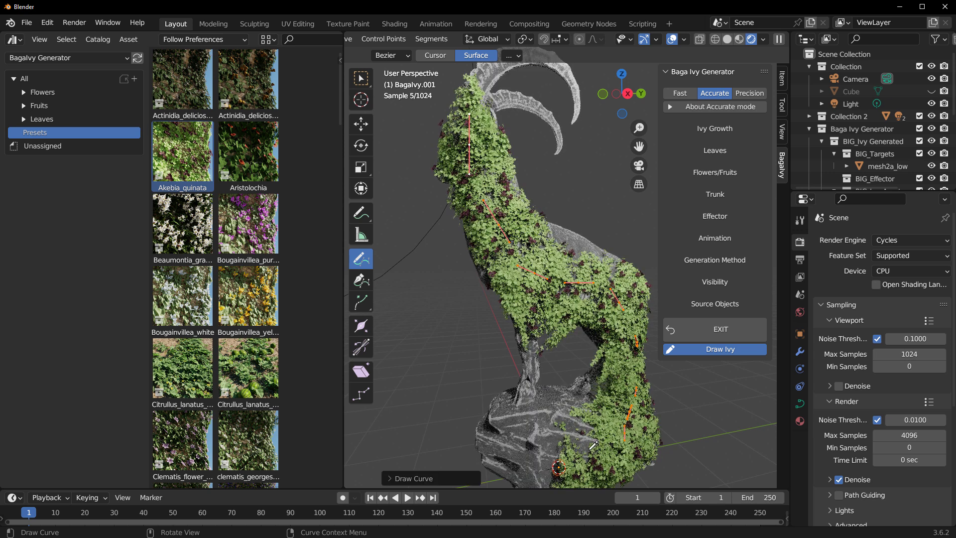
mouse_move(543, 294)
middle_down()
mouse_move(583, 310)
mouse_move(479, 274)
middle_up()
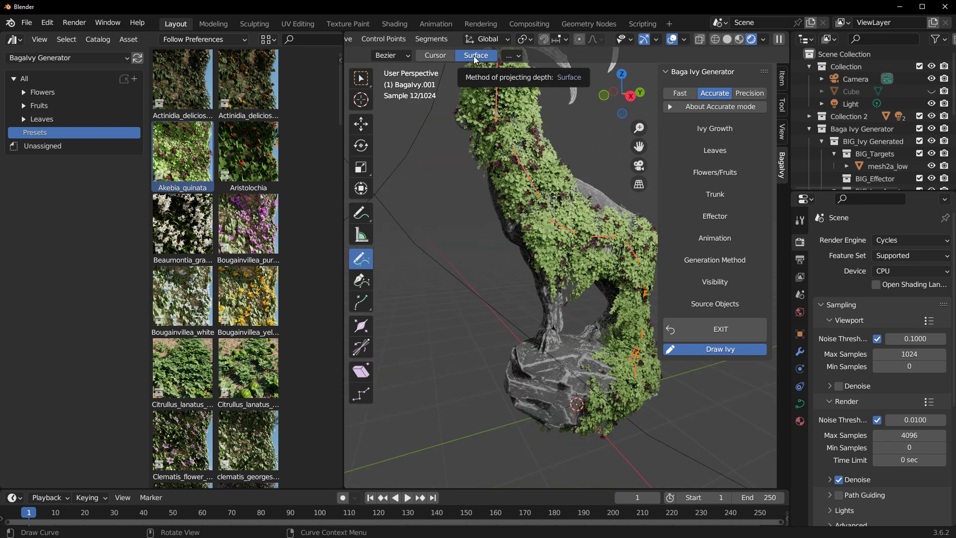
- Draw another ivy stroke across the rock base with Cursor depth projection and return to Object Mode
click(435, 56)
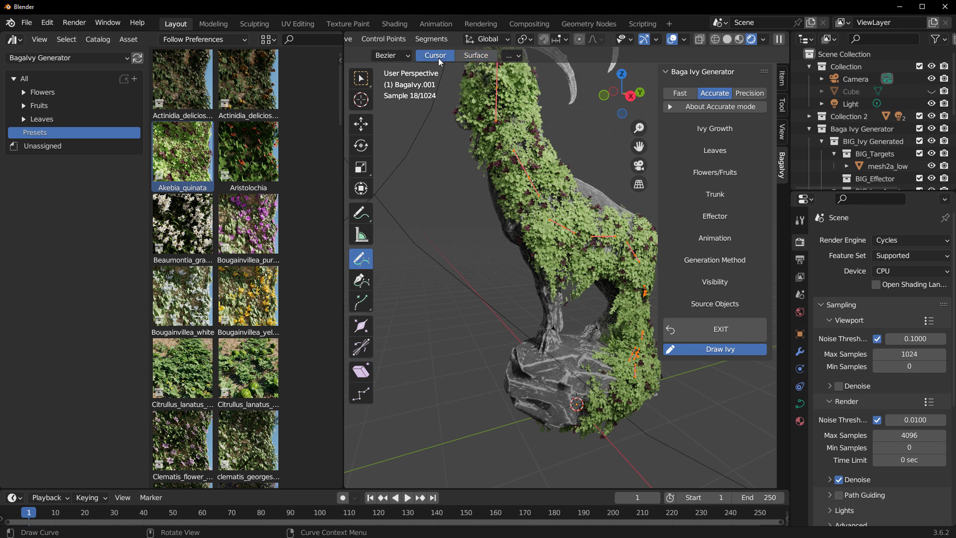
scroll(605, 344, down, 2)
scroll(601, 335, up, 3)
mouse_move(613, 371)
mouse_down()
mouse_move(524, 391)
mouse_move(508, 420)
mouse_up()
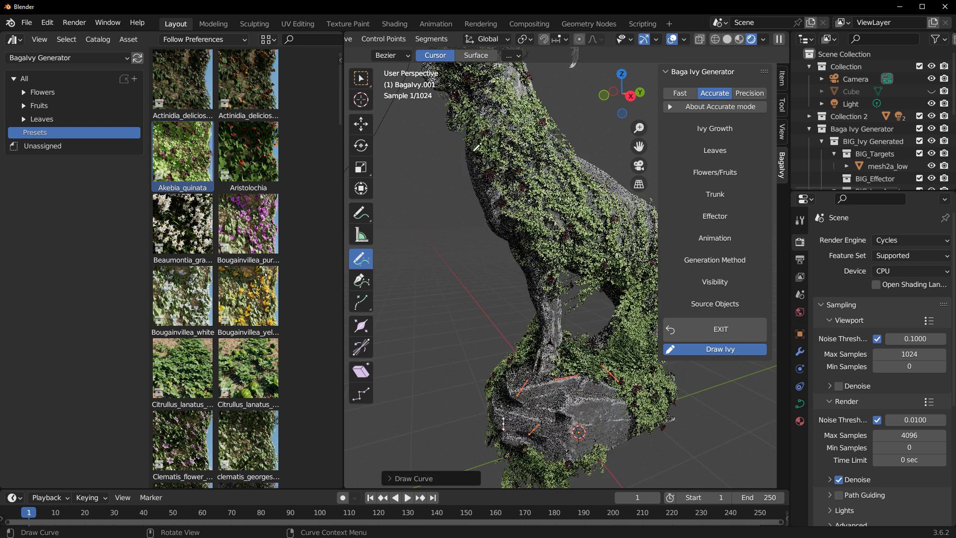
scroll(541, 294, down, 4)
key(Tab)
mouse_move(495, 306)
middle_down()
mouse_move(375, 313)
mouse_move(650, 301)
middle_up()
scroll(571, 364, up, 4)
middle_drag(611, 364, 521, 370)
scroll(523, 369, down, 4)
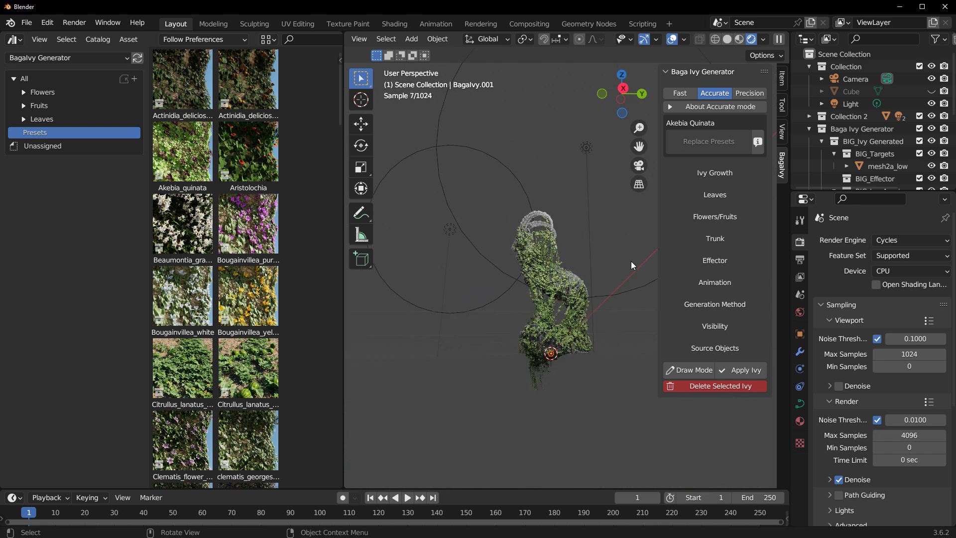
- Switch the viewport to solid shading and add a torus mesh scaled by 3.52
click(728, 39)
middle_drag(627, 309, 494, 360)
key(shift+a)
mouse_move(471, 288)
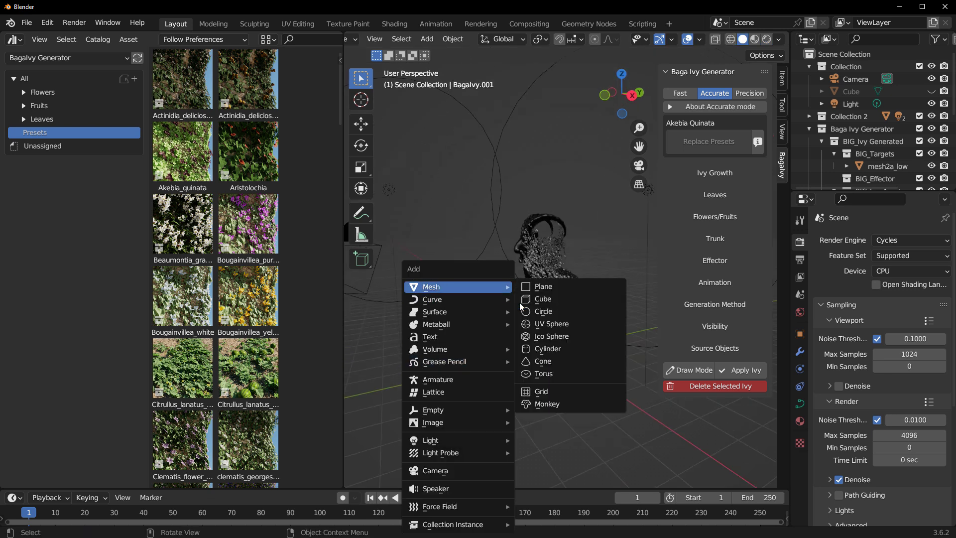
click(555, 374)
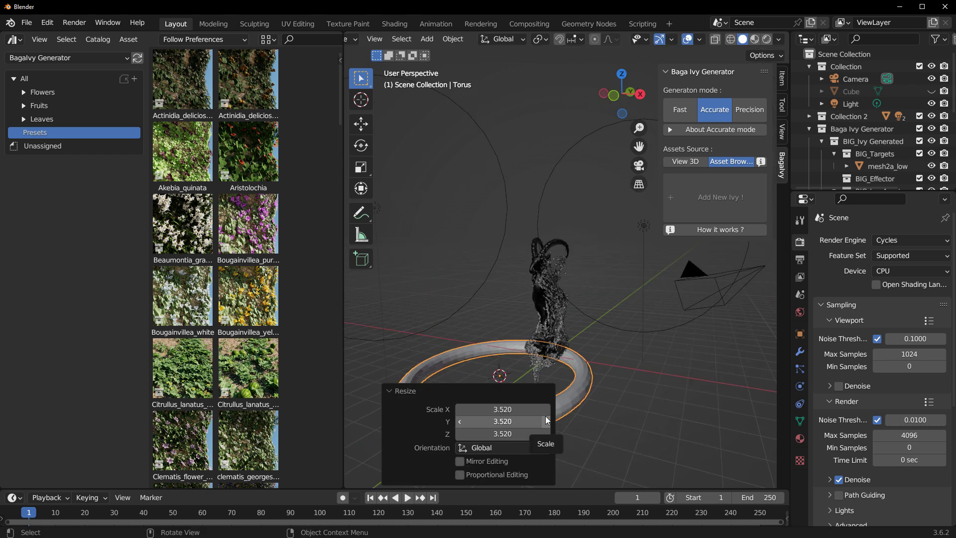
- Move the torus up so that it encircles the space just above the goat's horns
key(g)
click(628, 264)
middle_drag(628, 264, 567, 368)
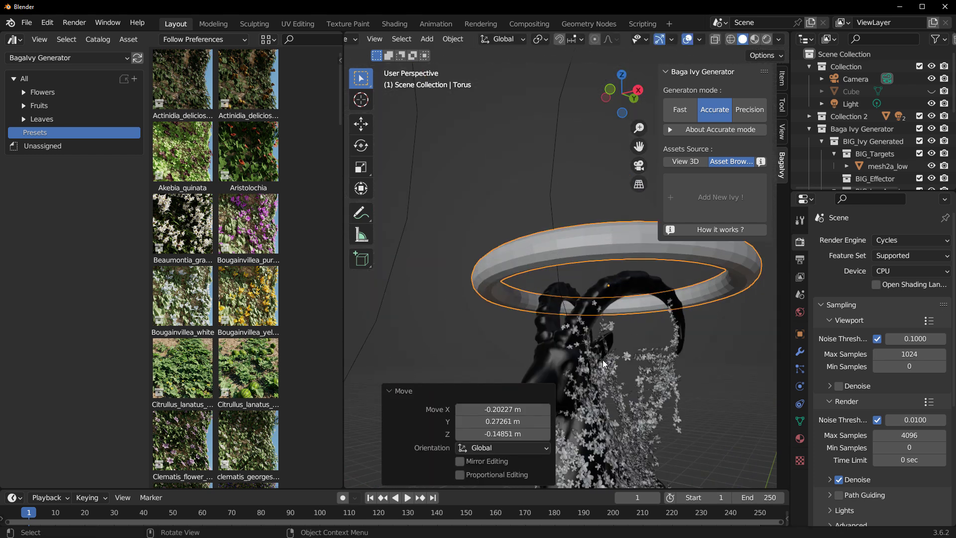
middle_drag(629, 423, 563, 405)
scroll(629, 403, down, 2)
scroll(563, 405, down, 1)
scroll(569, 367, up, 3)
middle_drag(569, 367, 608, 375)
- Add the torus as a growth target of the ivy on the goat
click(608, 376)
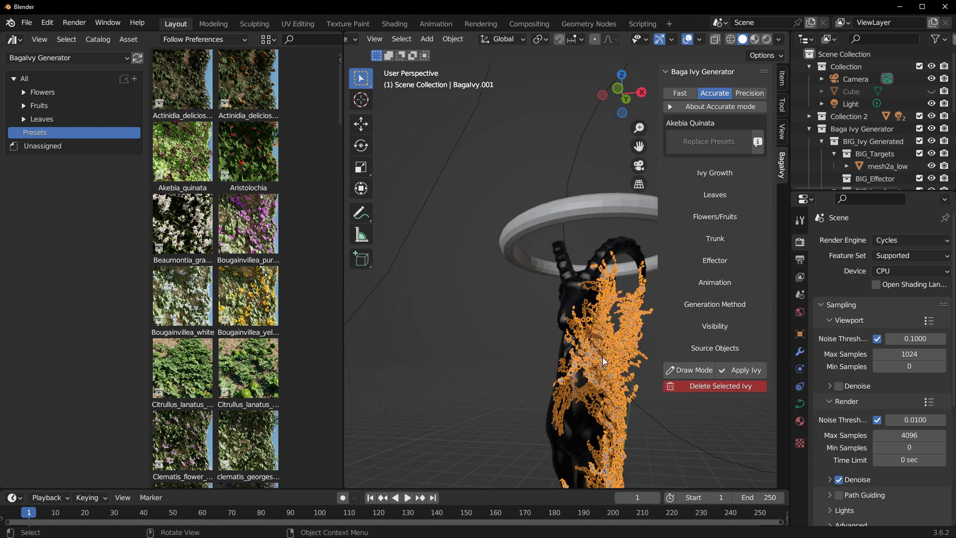
click(702, 174)
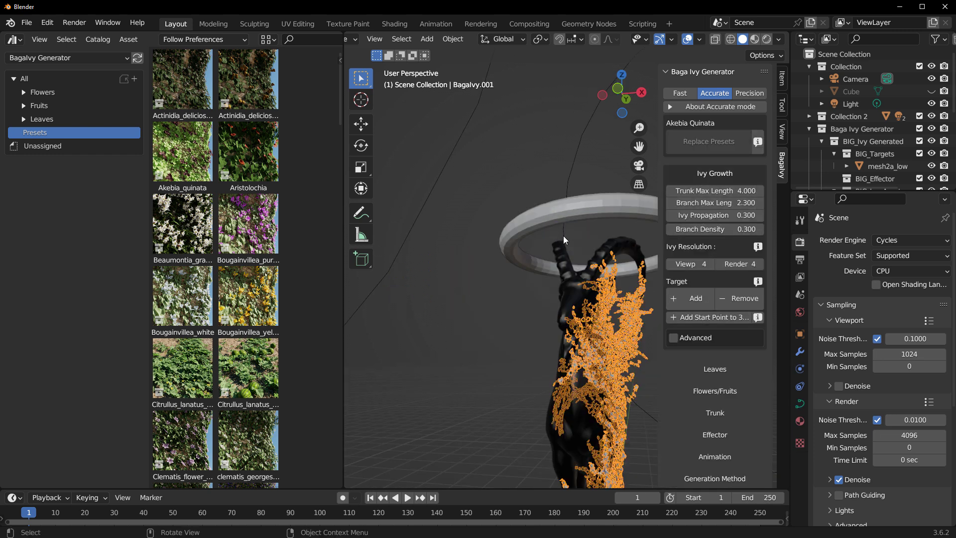
click(524, 216)
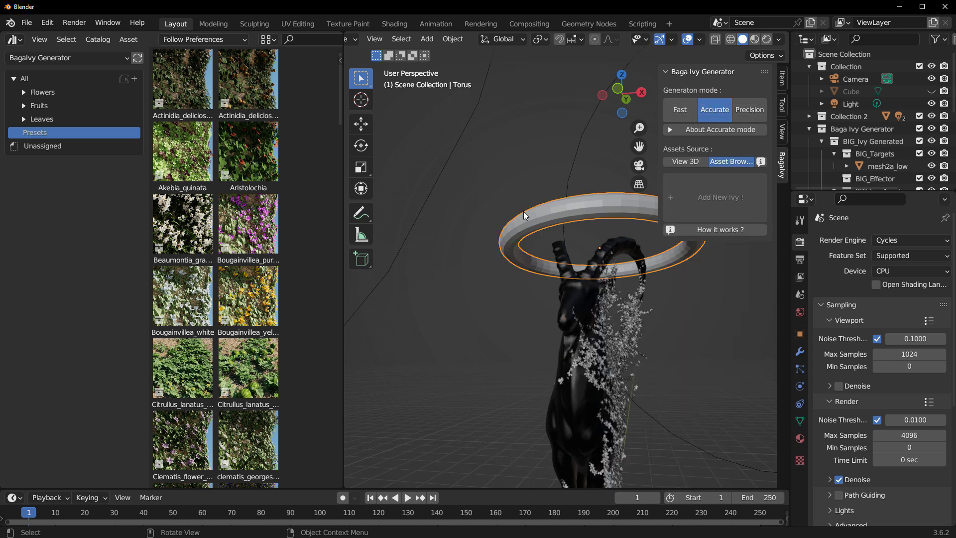
shift+click(603, 355)
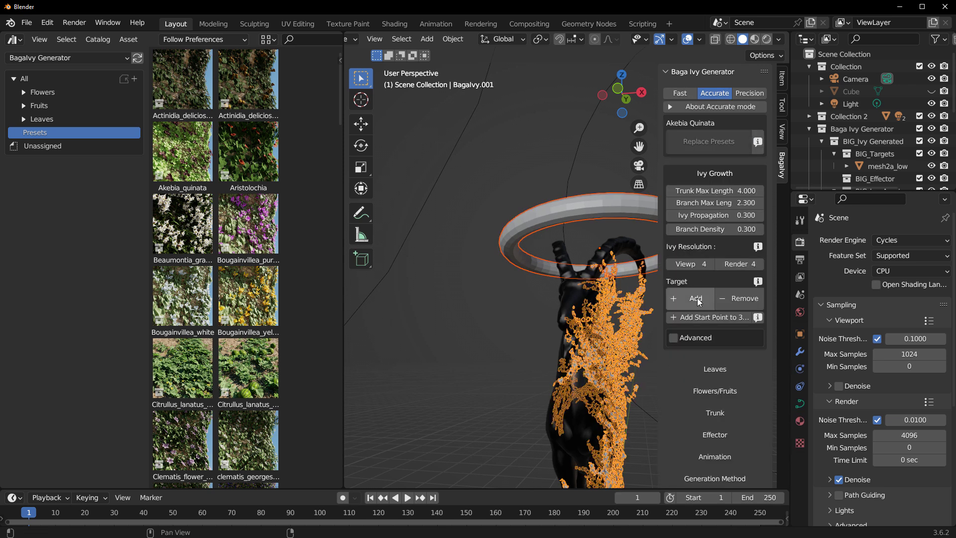
click(524, 310)
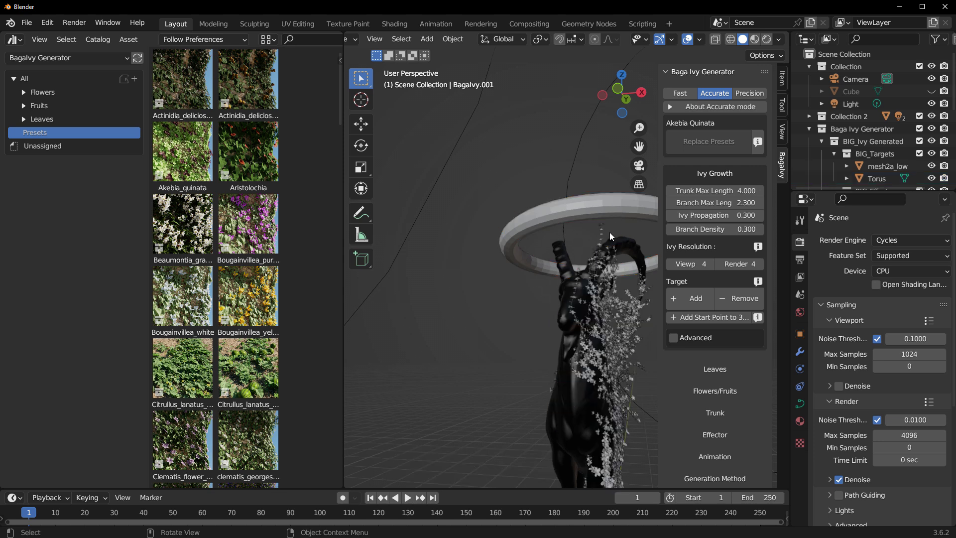
- Set the ivy's Trunk Max Length to 4.410, Branch Max Length to 2.370, Ivy Propagation to 3.240 and Branch Density to 0.620
click(605, 291)
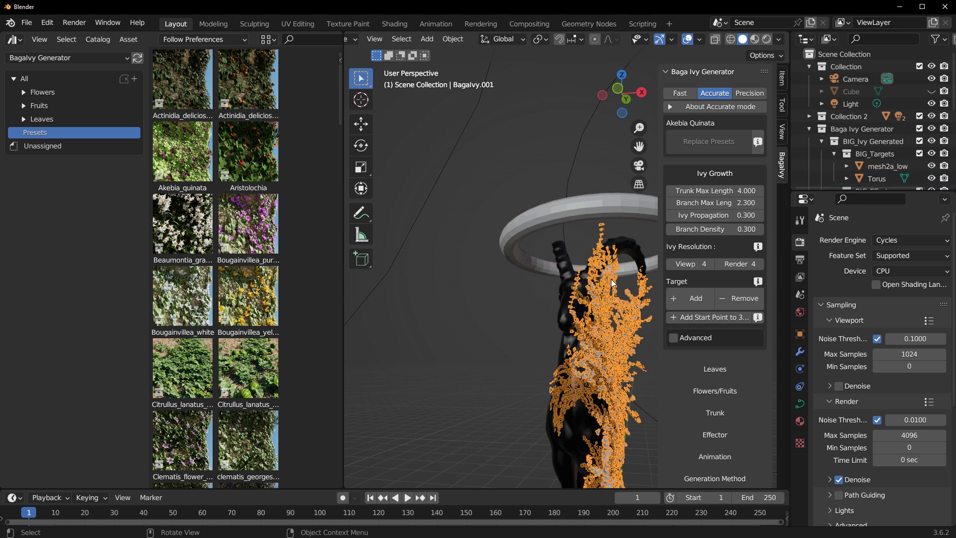
drag(700, 215, 729, 190)
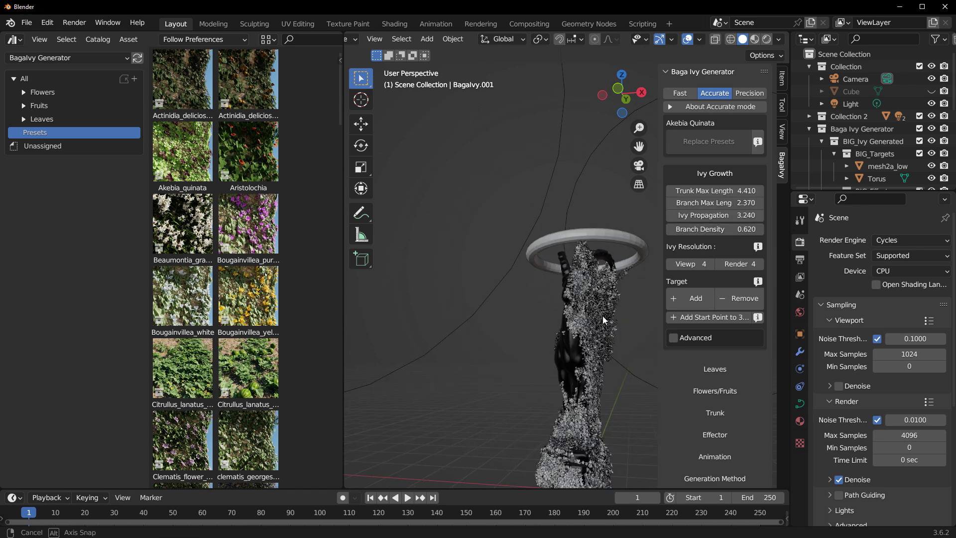
middle_drag(602, 315, 448, 332)
- Move the torus down over the goat and back up above its horns to test the ivy's response
click(602, 233)
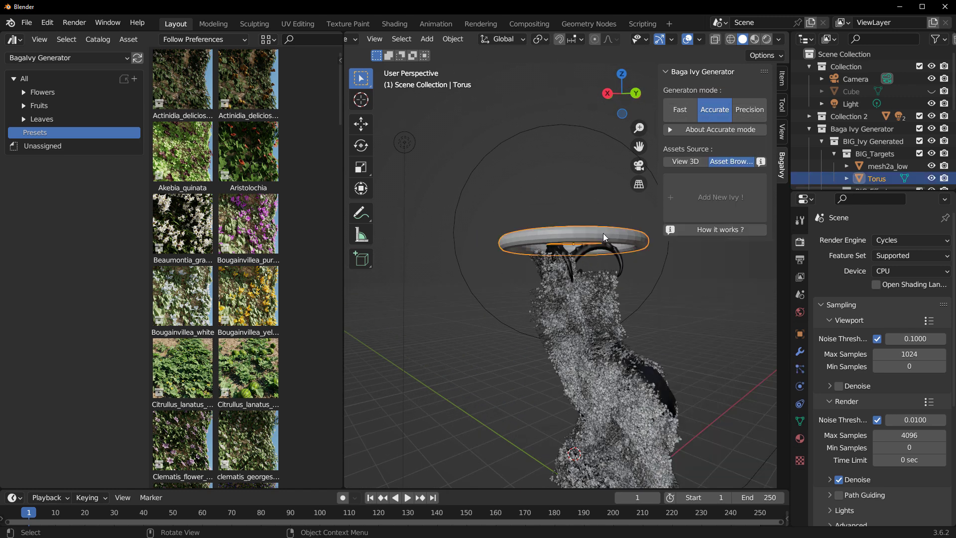
key(g)
click(610, 266)
key(g)
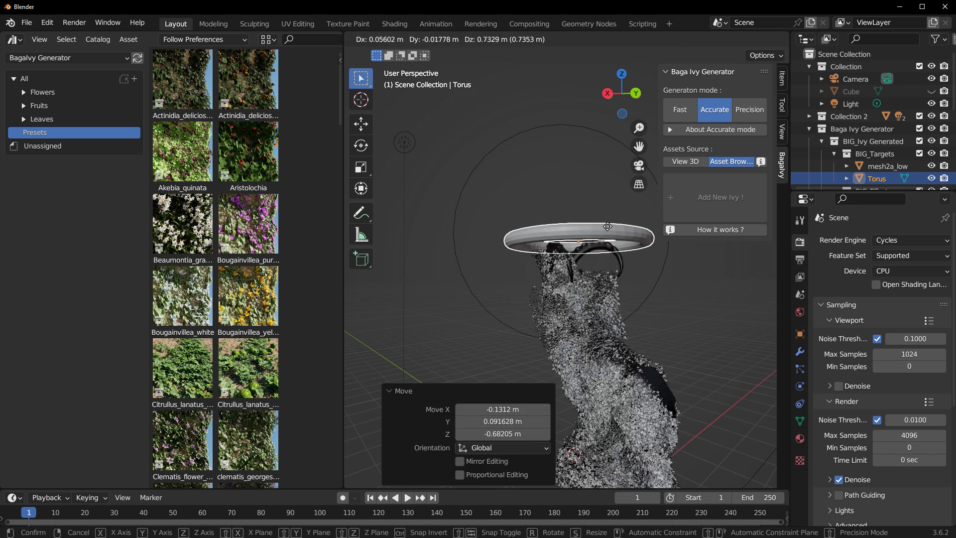
click(699, 307)
middle_drag(720, 309, 626, 344)
- Enter draw mode for the goat's ivy and draw short ivy strokes on the torus with Surface projection
click(638, 306)
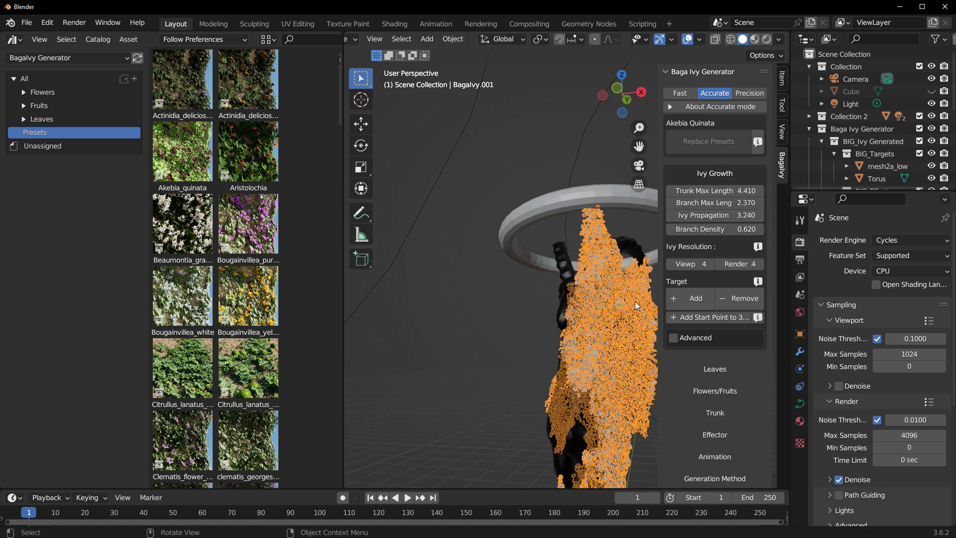
click(719, 174)
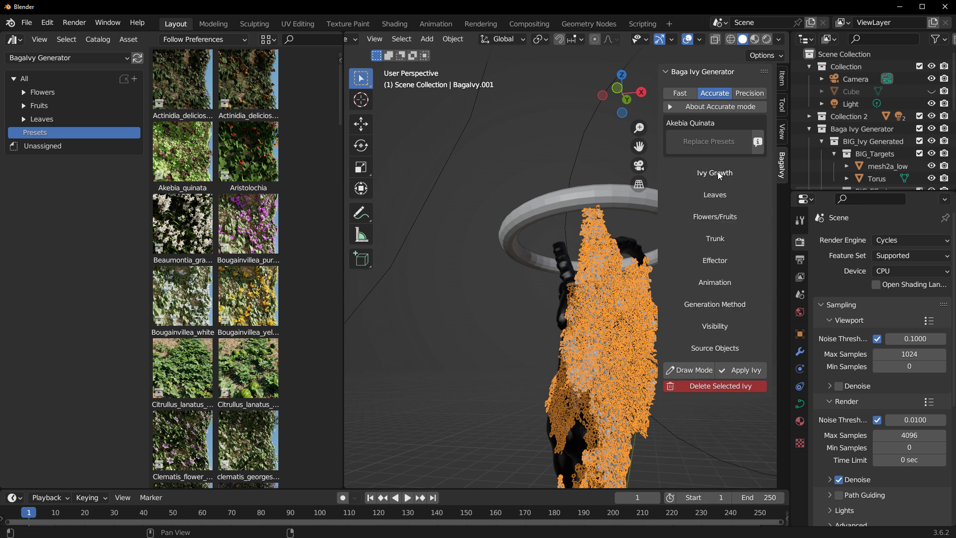
middle_drag(574, 330, 542, 350)
drag(572, 227, 638, 203)
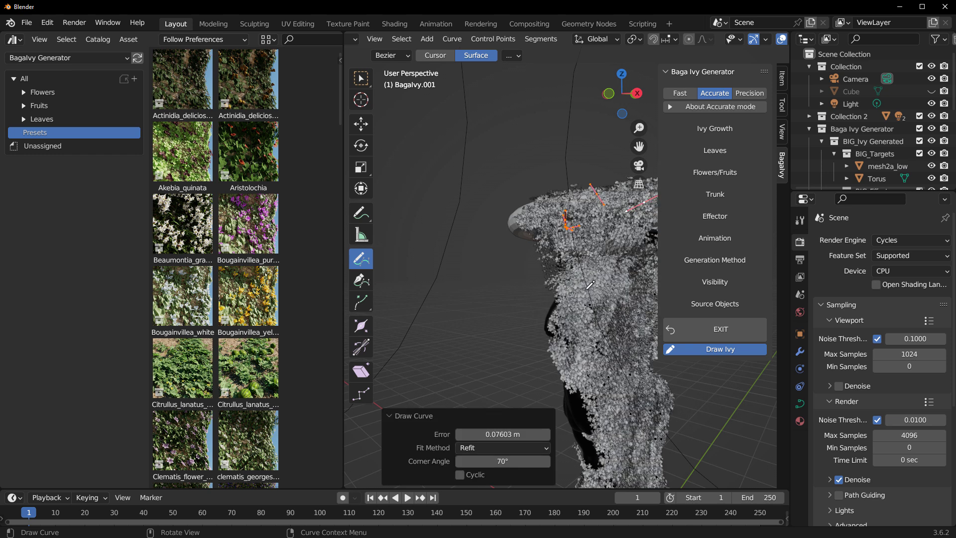
scroll(585, 288, down, 3)
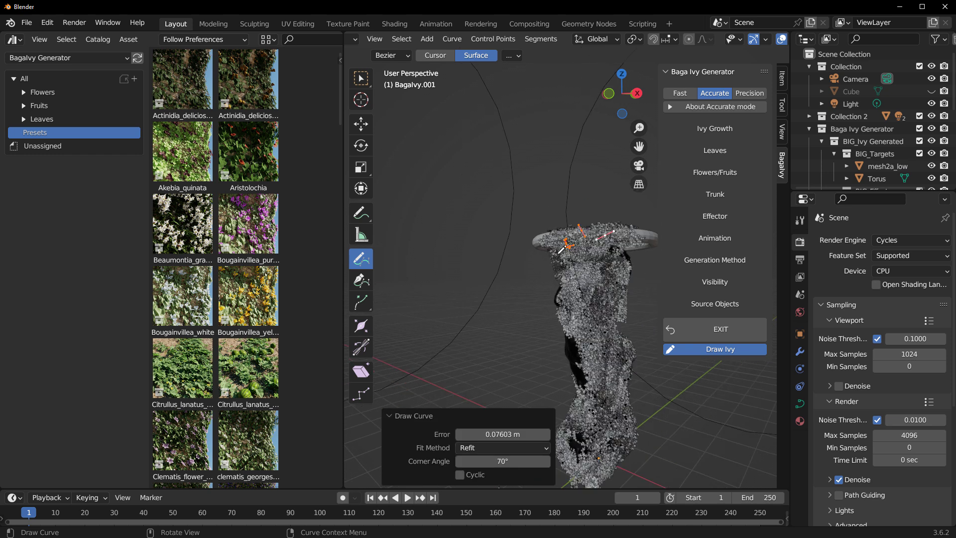
- Set Ivy Propagation to 1.5, try a Branch Max Length of 1, and settle on 2
text(10)
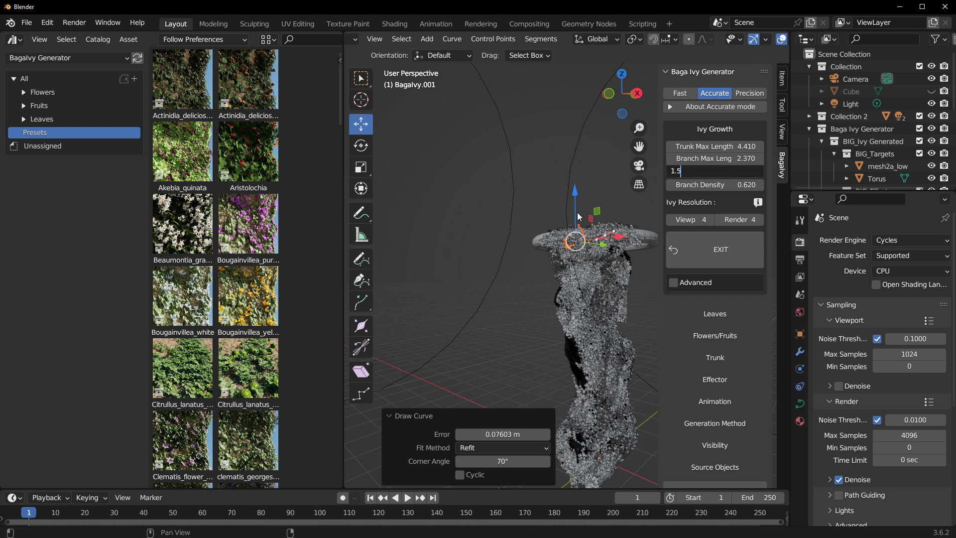
key(Return)
middle_drag(577, 216, 615, 217)
click(721, 159)
text(1)
key(Return)
click(721, 159)
text(2)
key(Return)
- Try a Trunk Max Length of 1 for the ivy and settle on 4
click(714, 147)
text(1)
key(Return)
click(714, 146)
text(4)
key(Return)
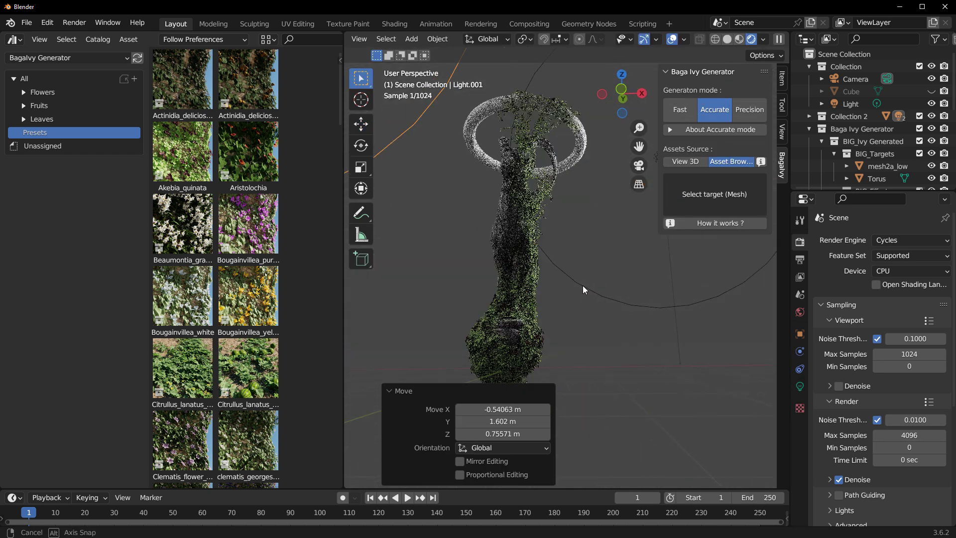
- Examine the rendered ivy on the statue and the species available in the Flowers asset catalog
middle_drag(583, 285, 587, 317)
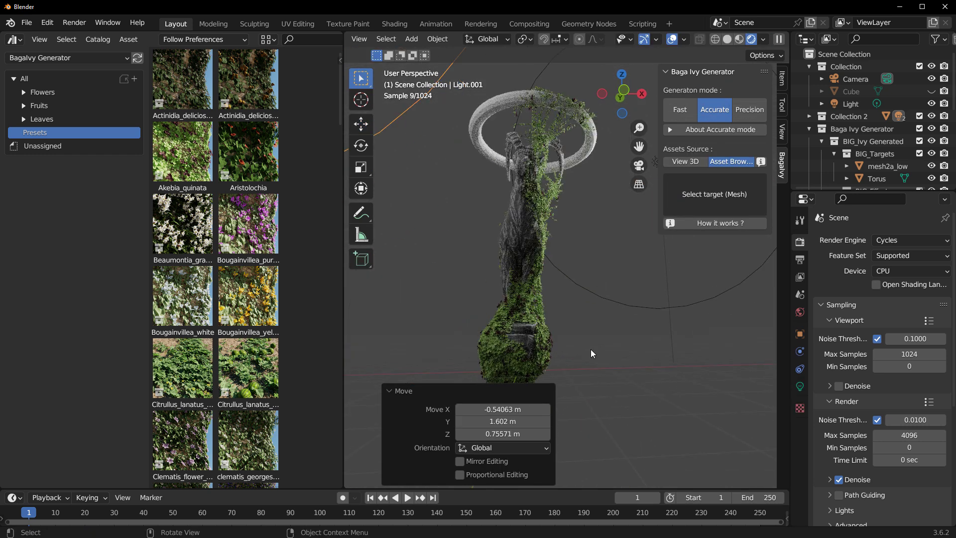
click(42, 92)
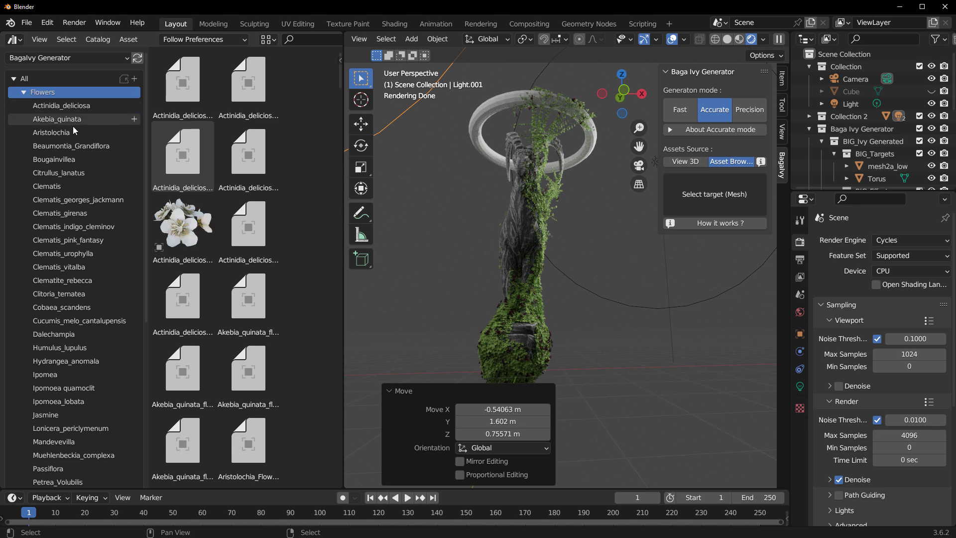
click(25, 92)
- Place the red Solanum_lycopersicum_Fruit_002 tomato cluster from the Fruits catalog on the ground beside the goat statue
click(39, 106)
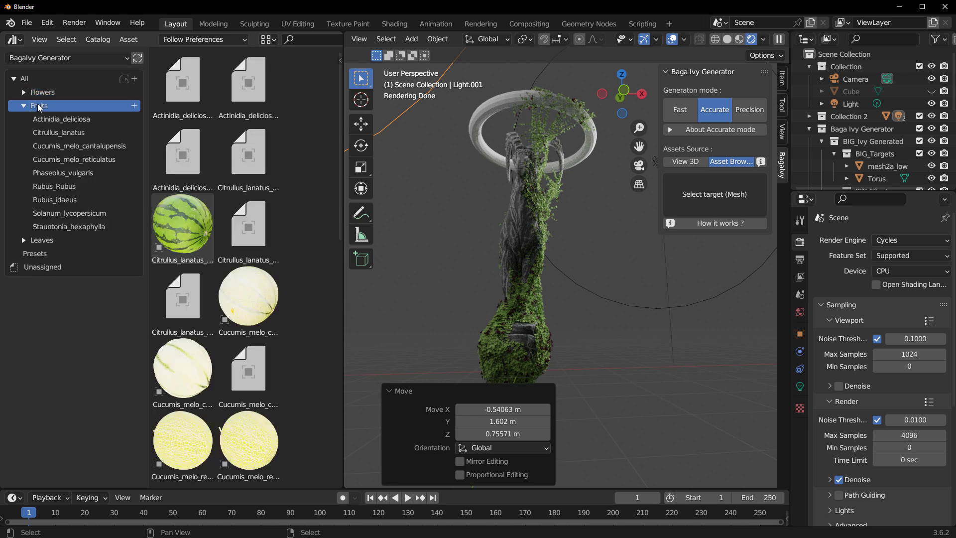
scroll(248, 313, down, 10)
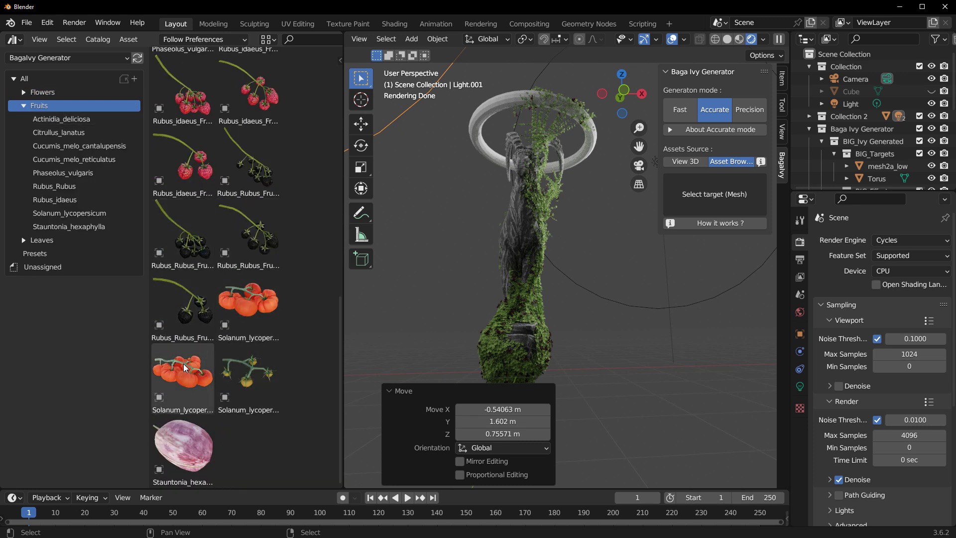
drag(182, 374, 635, 383)
middle_drag(668, 308, 623, 314)
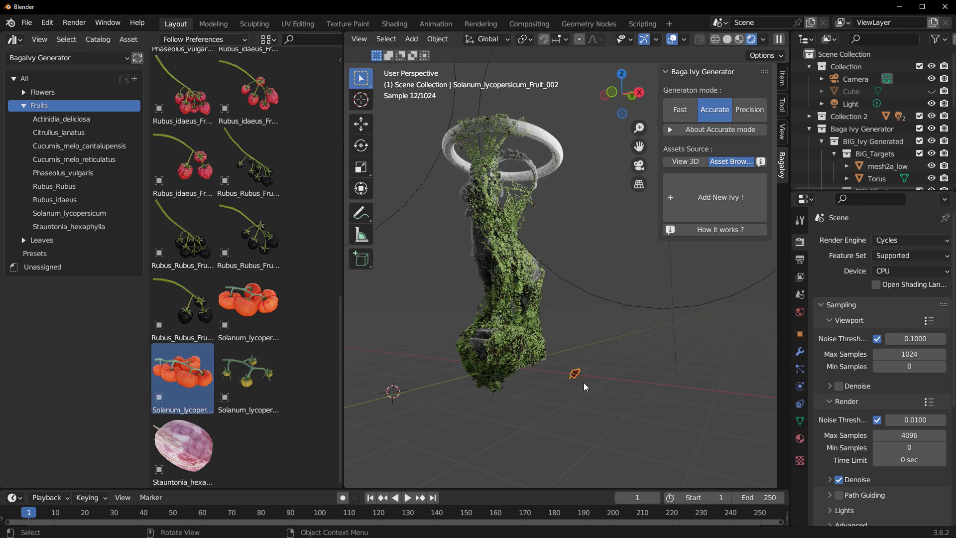
- Add the tomato cluster to the statue's ivy as a flower and set the Flowers Probability to 0.377
click(717, 198)
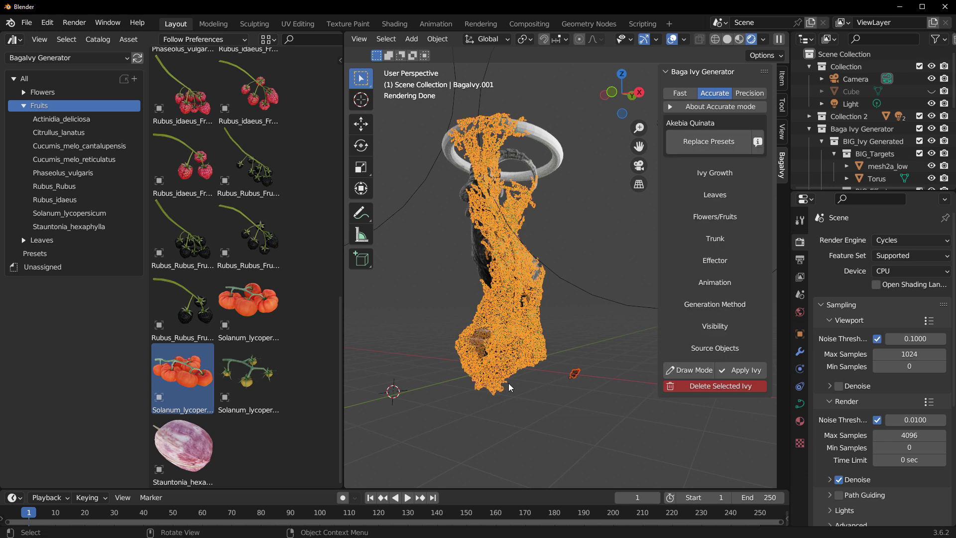
click(713, 216)
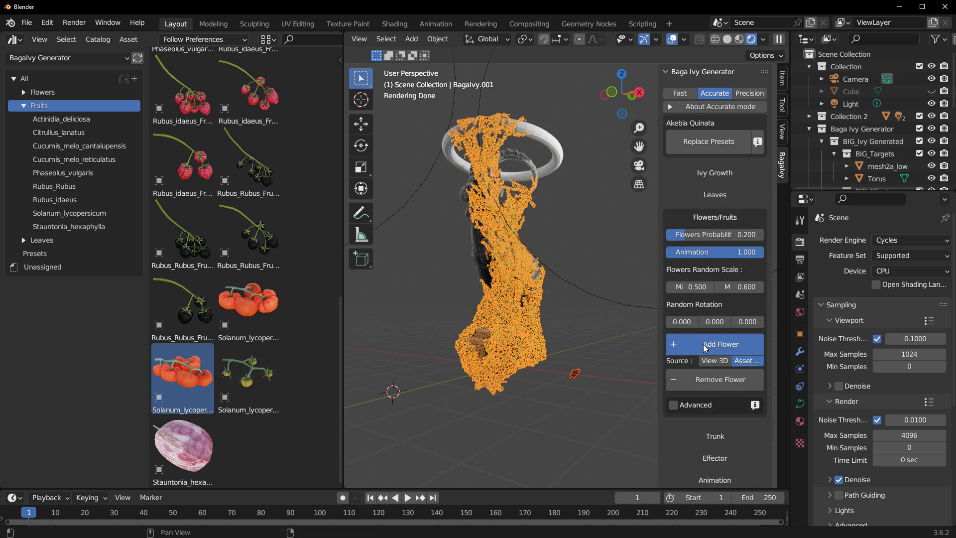
click(605, 386)
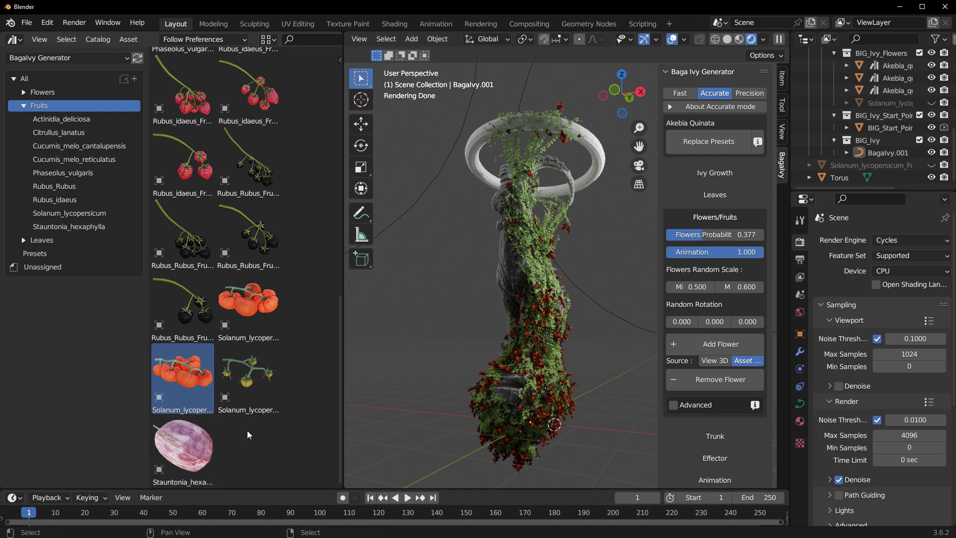
- Place Actinidia_deliciosa_fruit_001 from the Fruits catalog beside the statue and add it to the ivy as a flower, using View 3D as source
scroll(181, 314, up, 10)
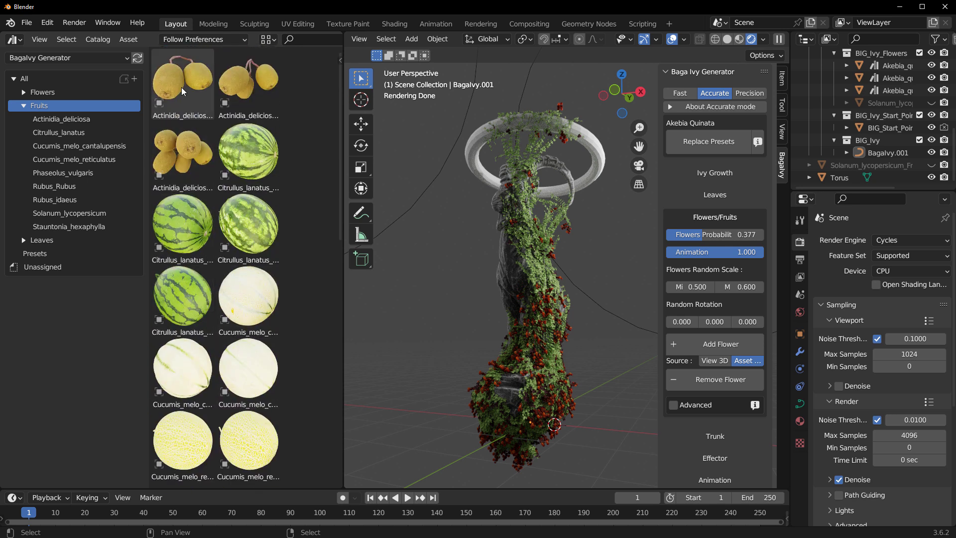
drag(182, 82, 599, 452)
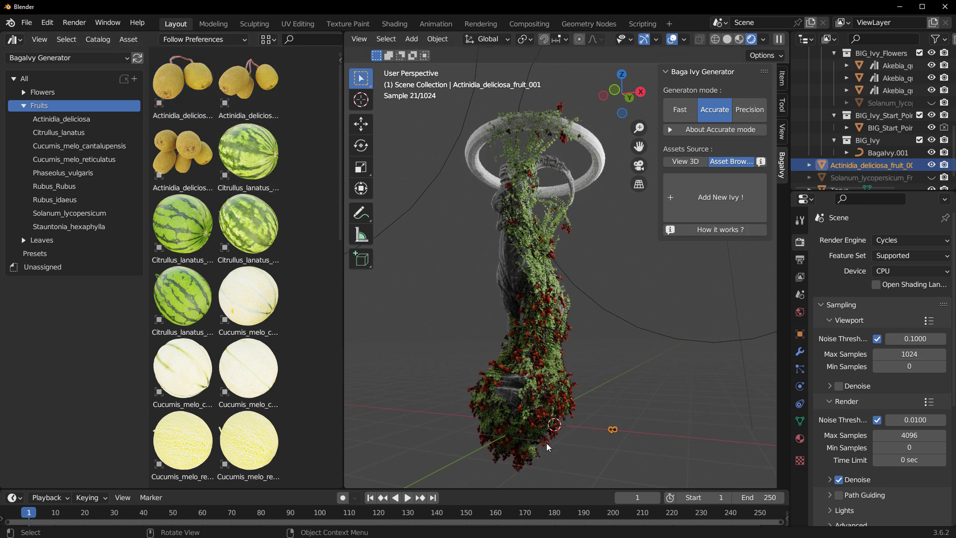
click(537, 424)
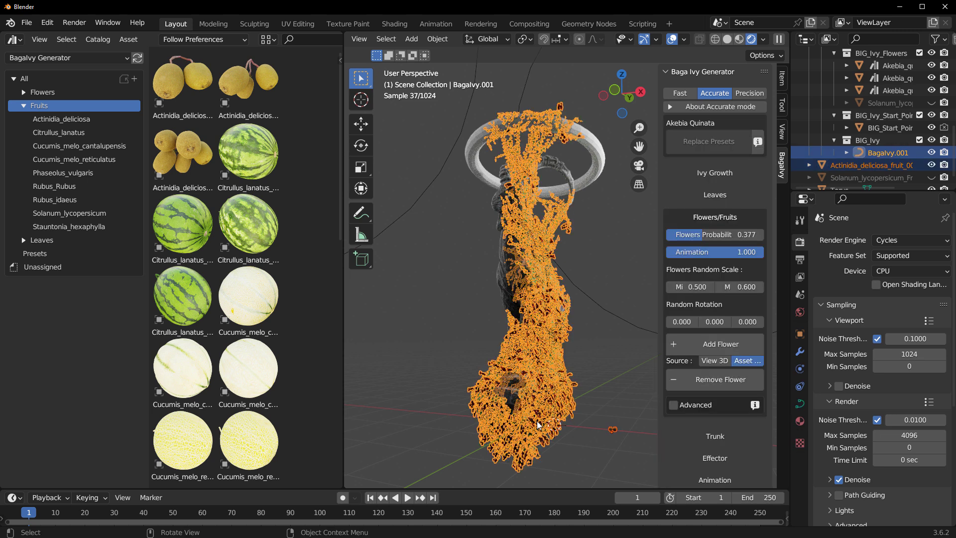
click(724, 361)
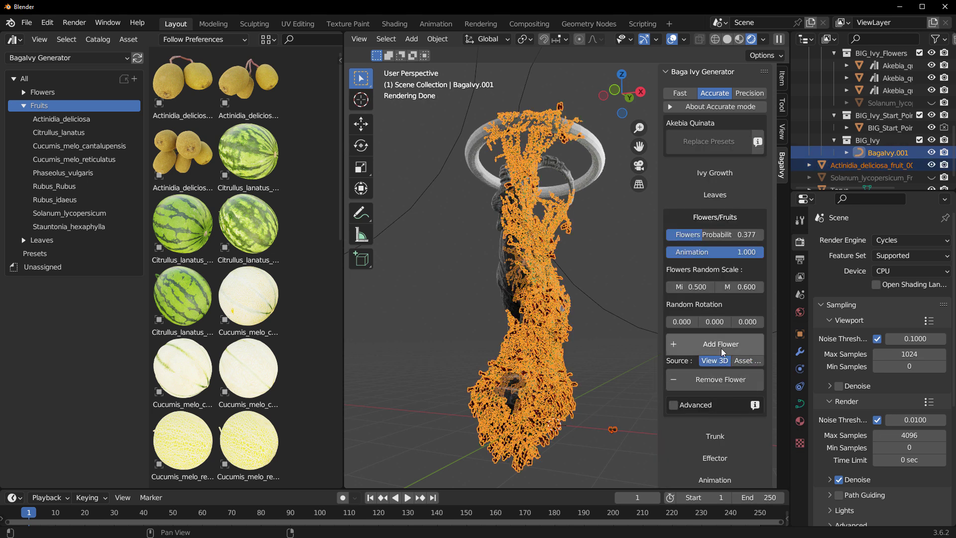
click(723, 345)
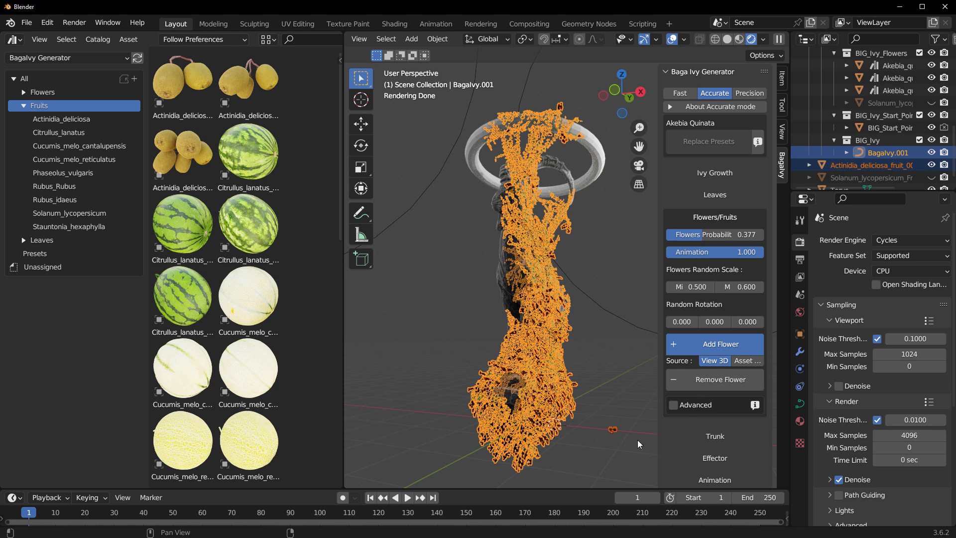
click(613, 429)
click(625, 407)
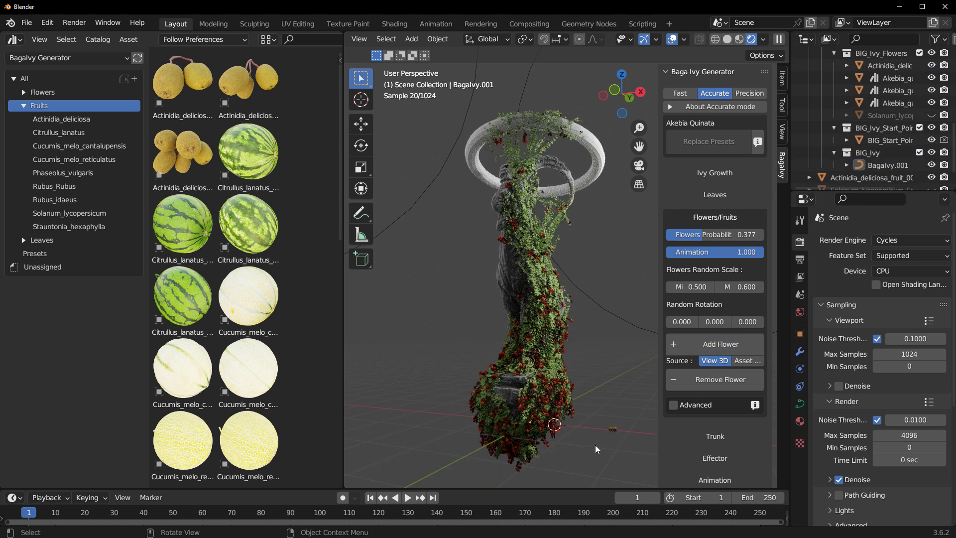
scroll(475, 341, up, 6)
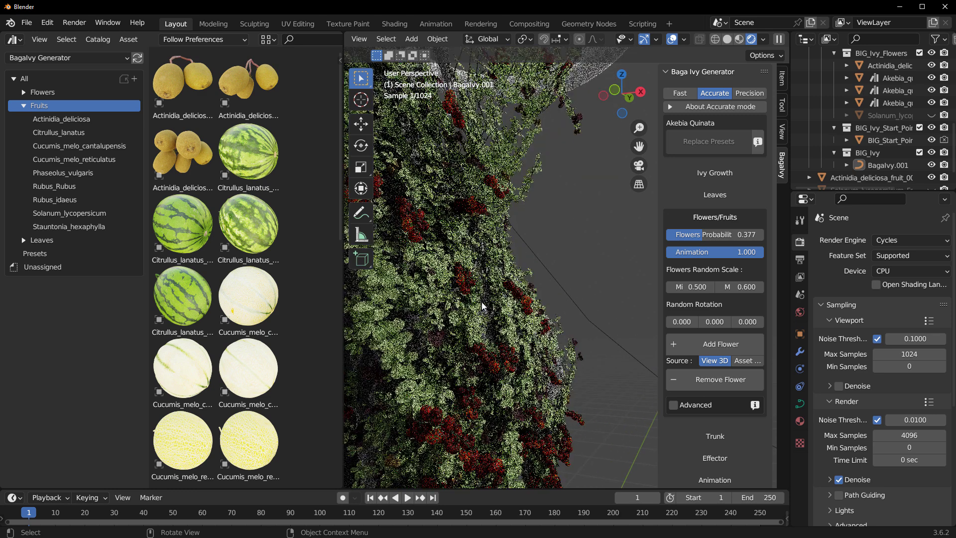
middle_drag(530, 326, 546, 305)
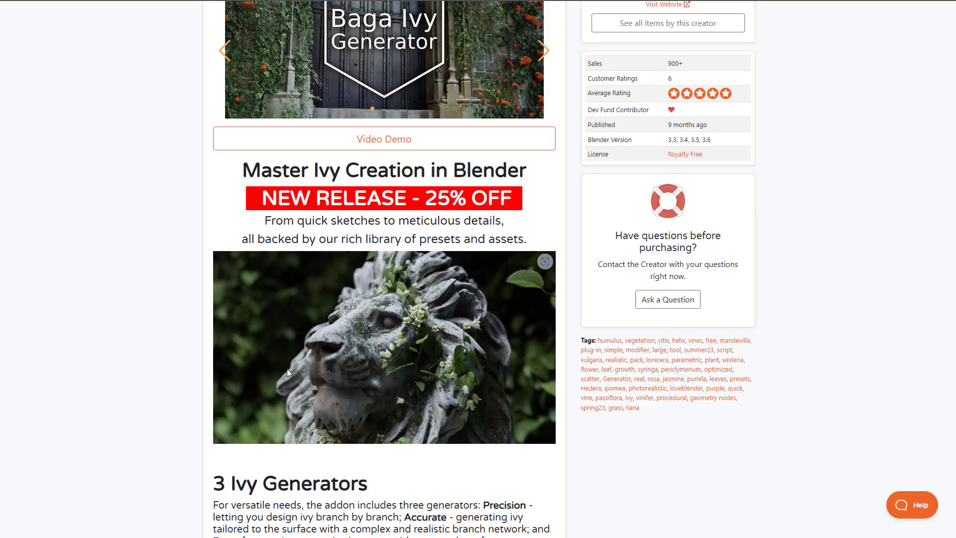
- Switch to the browser and look over the Baga Ivy Generator product page on Blender Market
scroll(287, 369, up, 5)
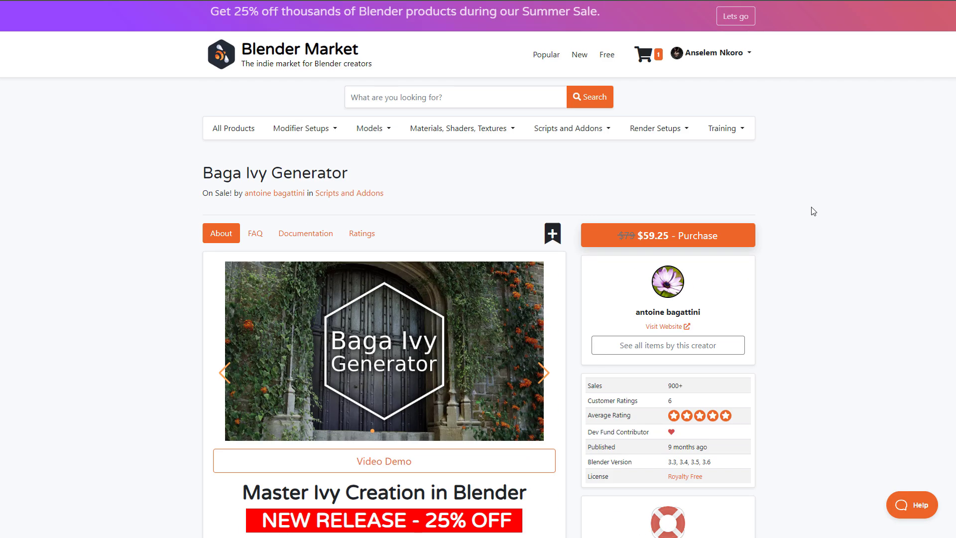
scroll(811, 207, down, 2)
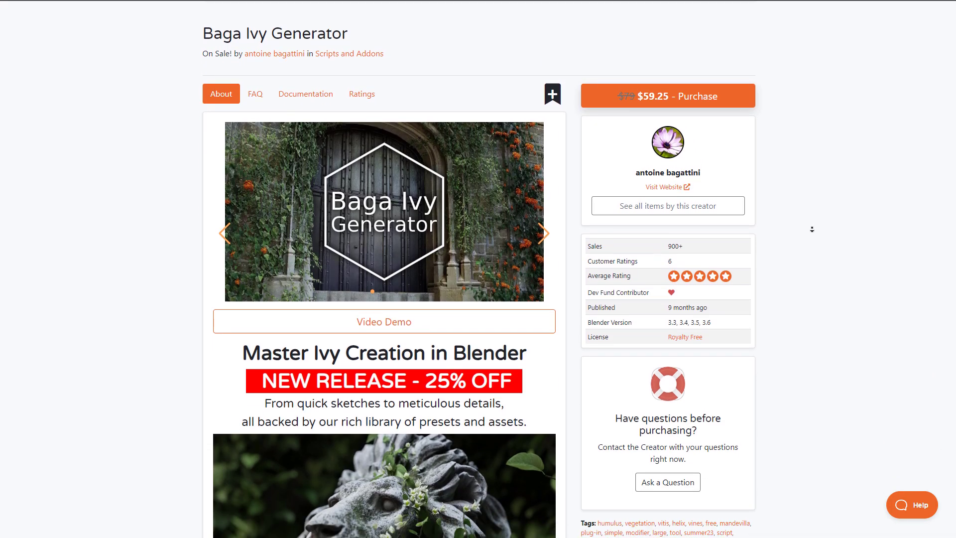